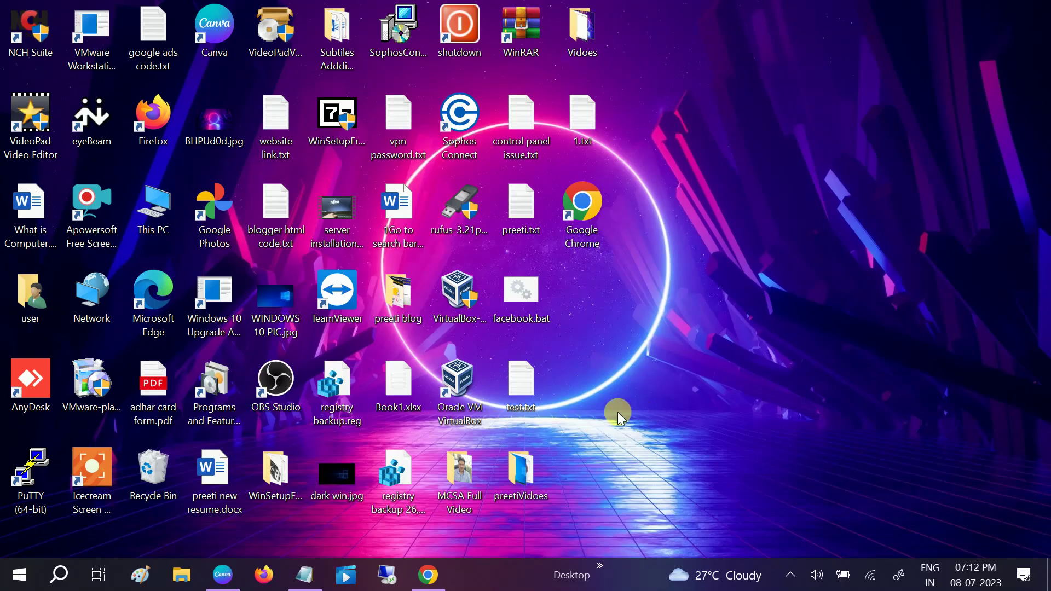
- Open the Windows search panel from the taskbar
{"action": "left_click", "coordinate": [66, 584]}
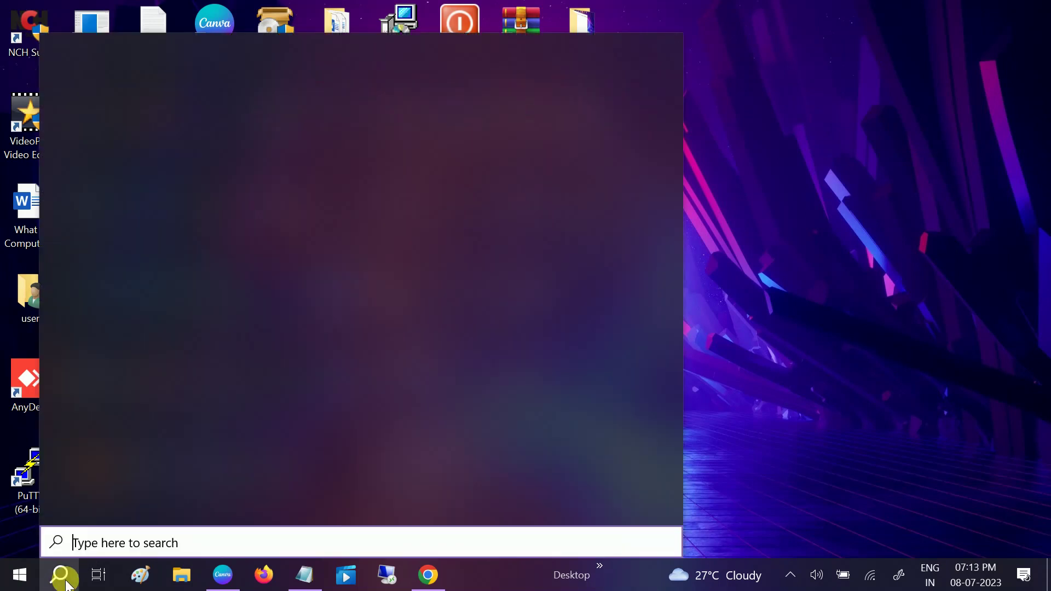
- Launch Services via a 'serv' search and check Windows Security Service's properties
{"action": "type", "text": "servi"}
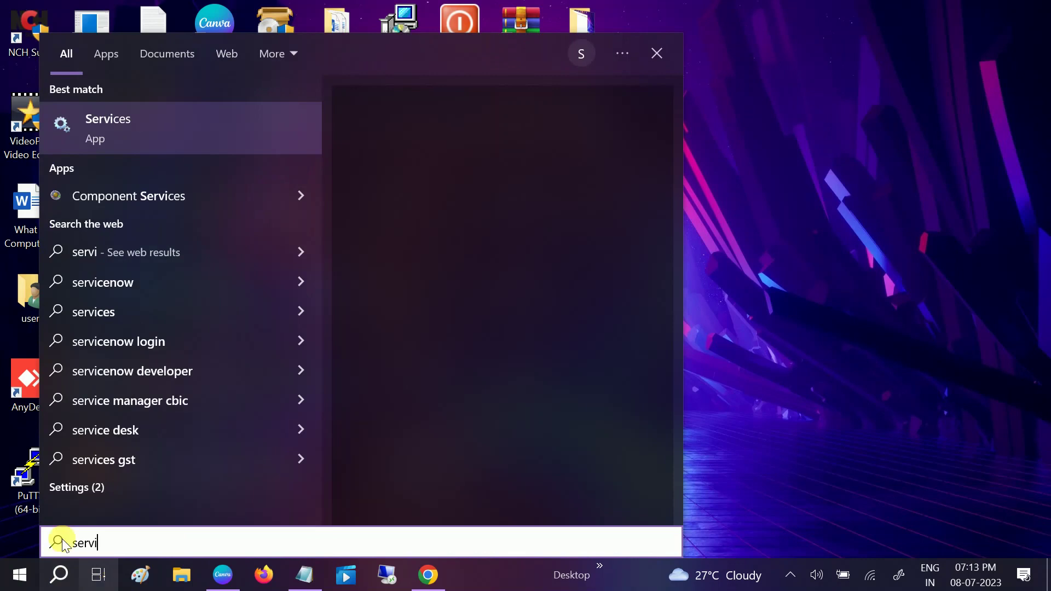
{"action": "key", "text": "Return"}
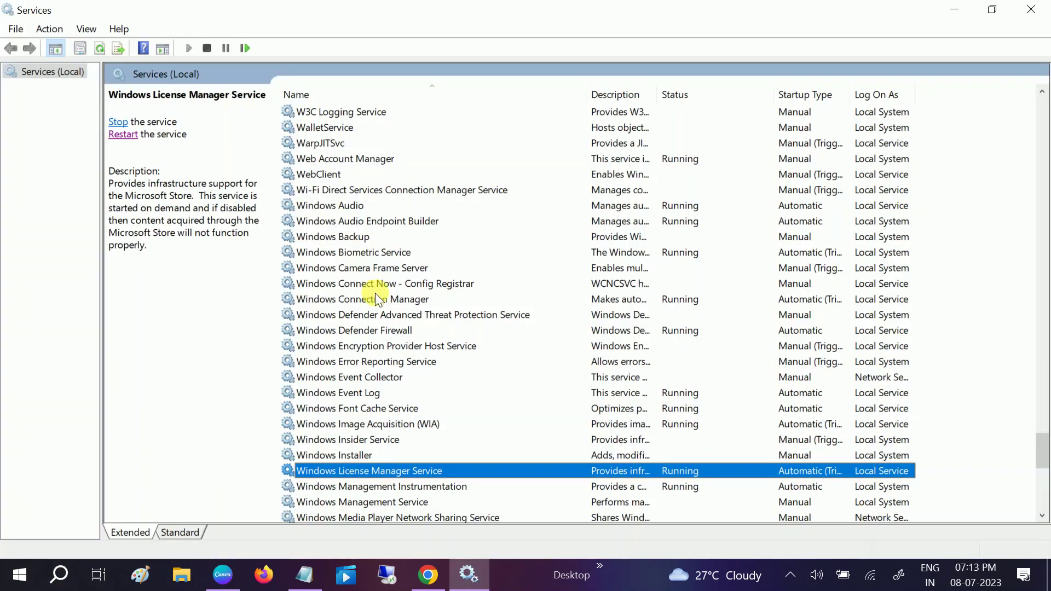
{"action": "key", "text": "Down"}
{"action": "key", "text": "Down"}
{"action": "key", "text": "Down"}
{"action": "key", "text": "Down"}
{"action": "key", "text": "Down"}
{"action": "key", "text": "Down"}
{"action": "key", "text": "Down"}
{"action": "key", "text": "Down"}
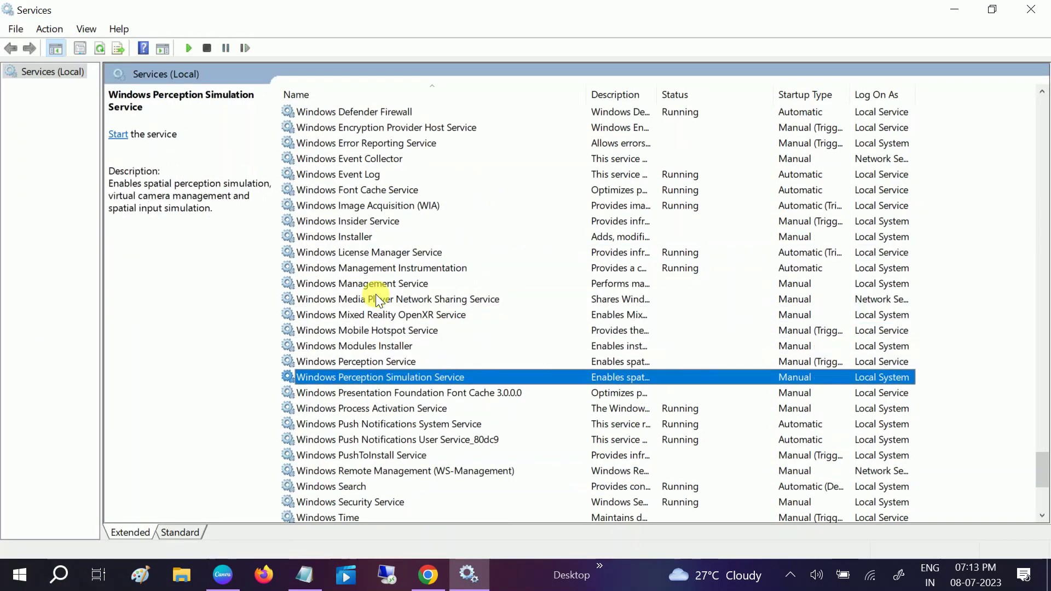
{"action": "scroll", "coordinate": [375, 298], "scroll_direction": "down", "scroll_amount": 5}
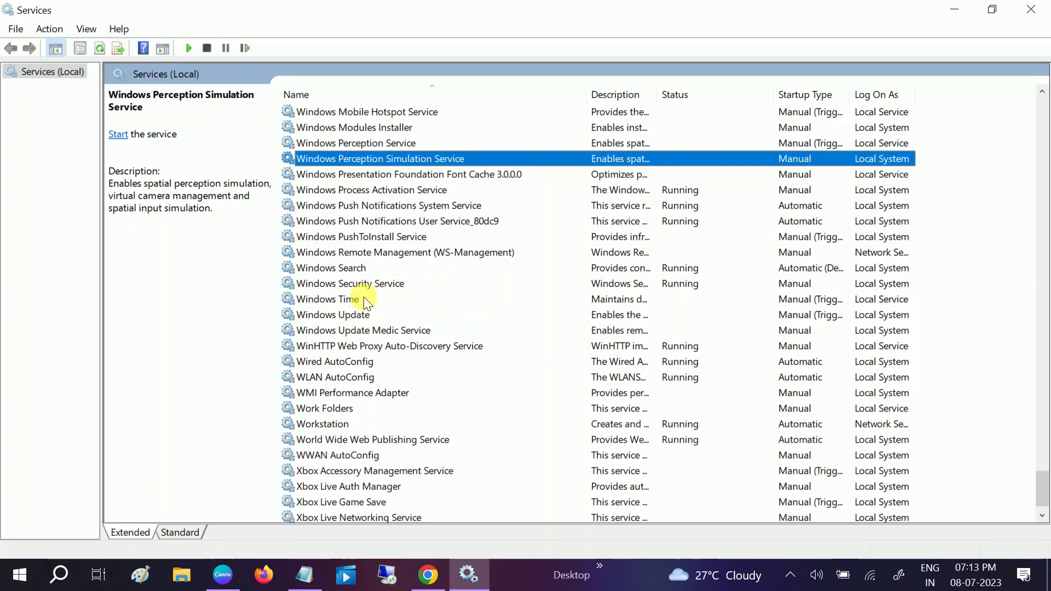
{"action": "left_click", "coordinate": [359, 285]}
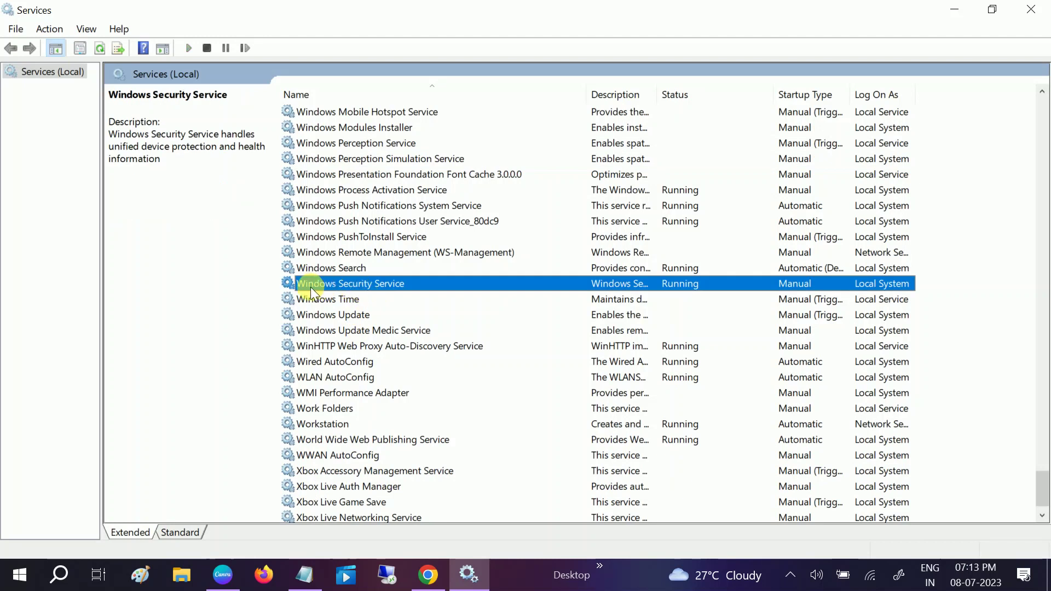
{"action": "right_click", "coordinate": [421, 279]}
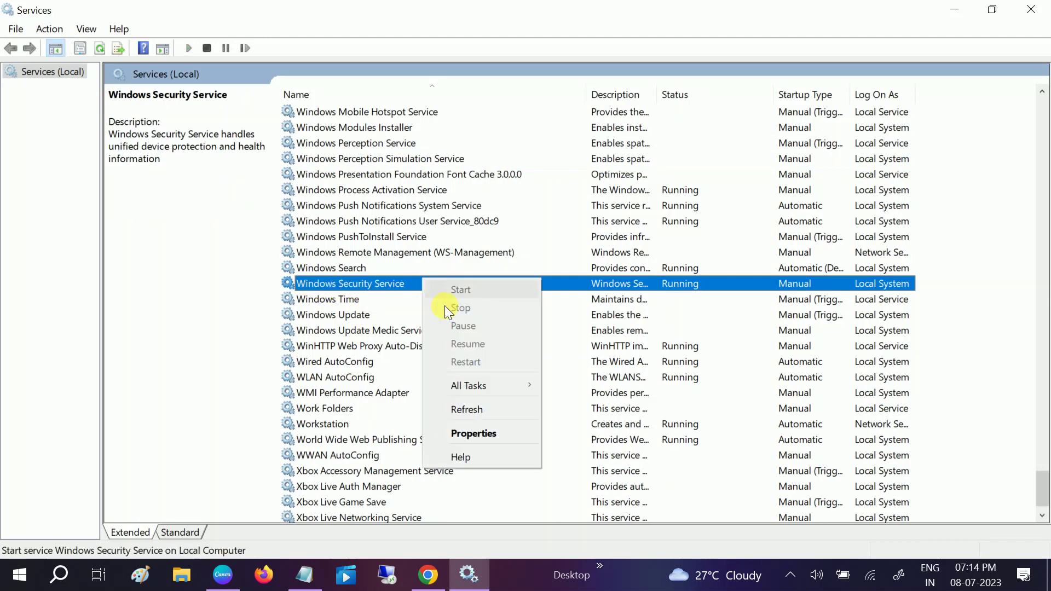
{"action": "left_click", "coordinate": [485, 434]}
{"action": "left_click", "coordinate": [495, 443]}
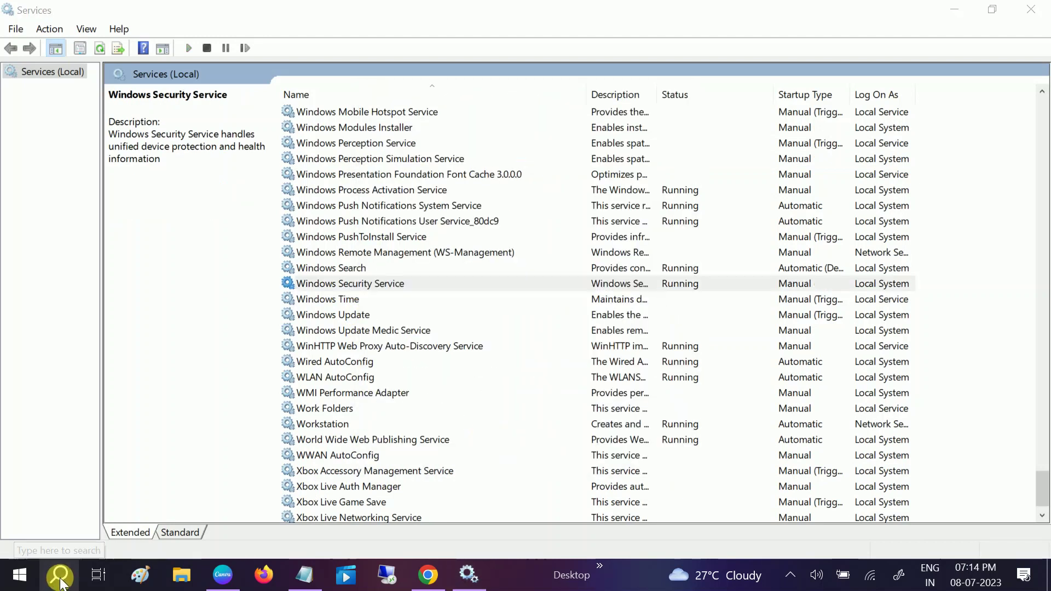
- Search 'windows sec' and open the Windows Security app's App settings page
{"action": "left_click", "coordinate": [59, 575]}
{"action": "type", "text": "windows "}
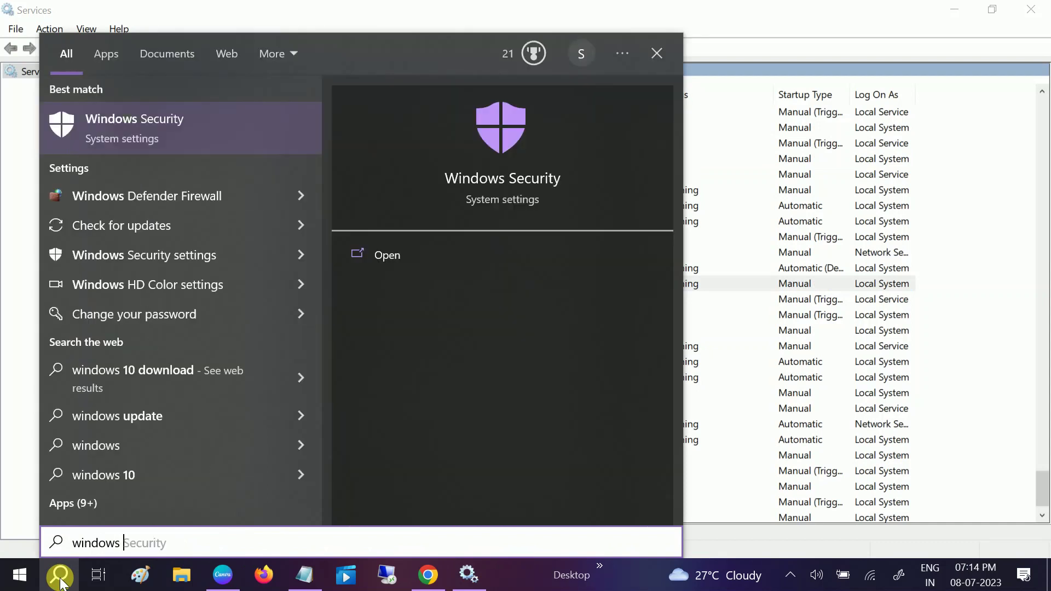
{"action": "type", "text": "sec"}
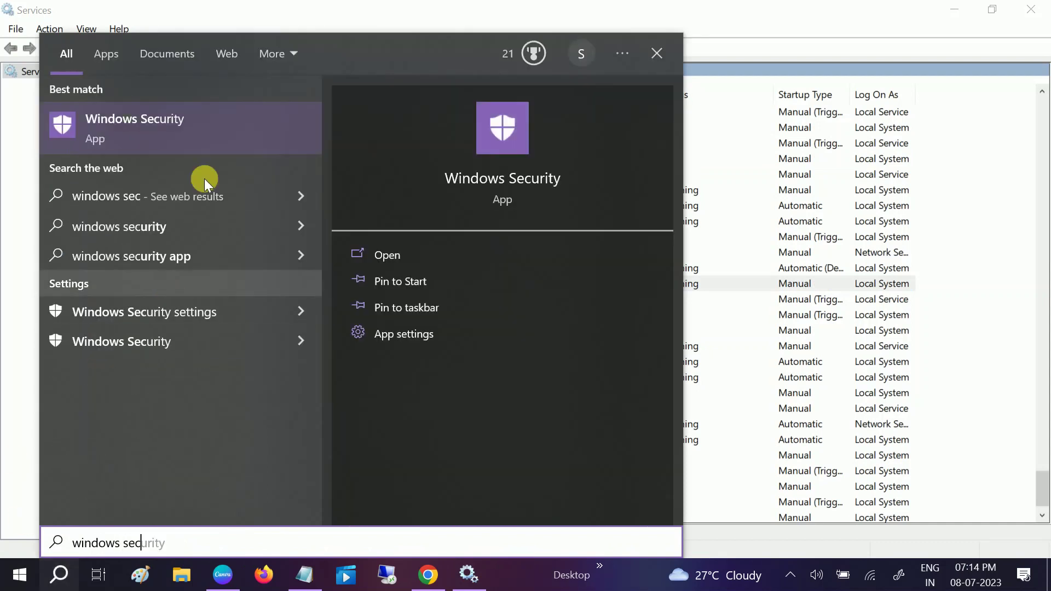
{"action": "left_click", "coordinate": [400, 335]}
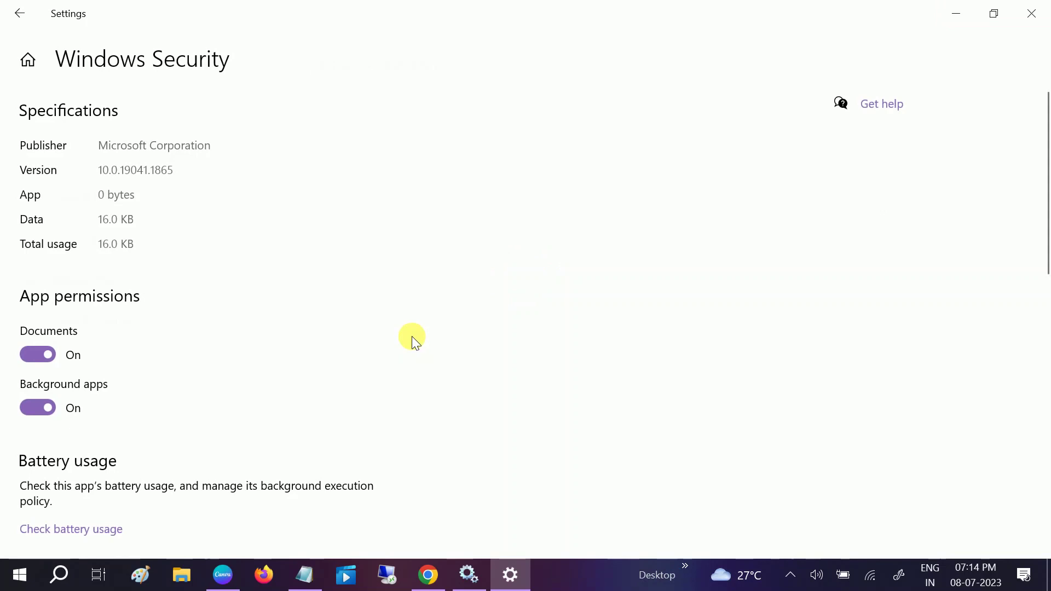
- Reset the Windows Security app, confirming the reset, then close Settings
{"action": "scroll", "coordinate": [411, 337], "scroll_direction": "down", "scroll_amount": 10}
{"action": "scroll", "coordinate": [411, 336], "scroll_direction": "down", "scroll_amount": 3}
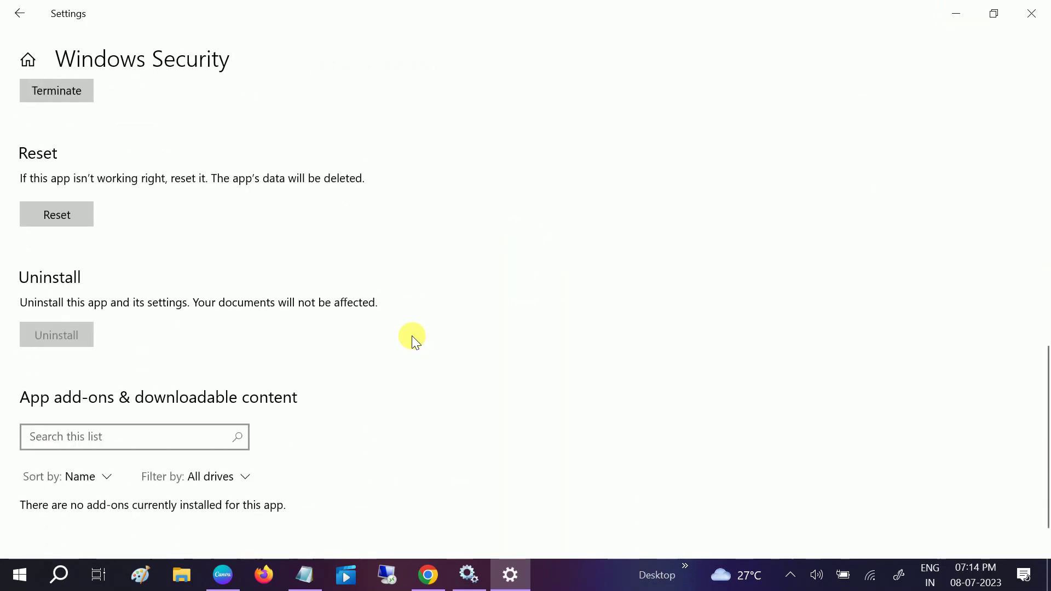
{"action": "scroll", "coordinate": [398, 337], "scroll_direction": "up", "scroll_amount": 6}
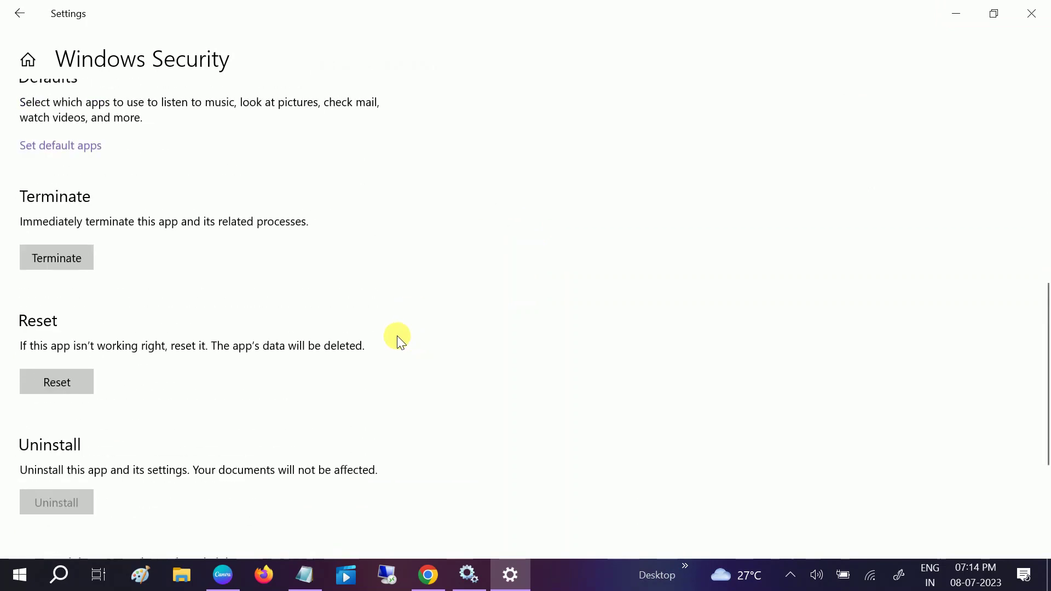
{"action": "scroll", "coordinate": [398, 338], "scroll_direction": "down", "scroll_amount": 6}
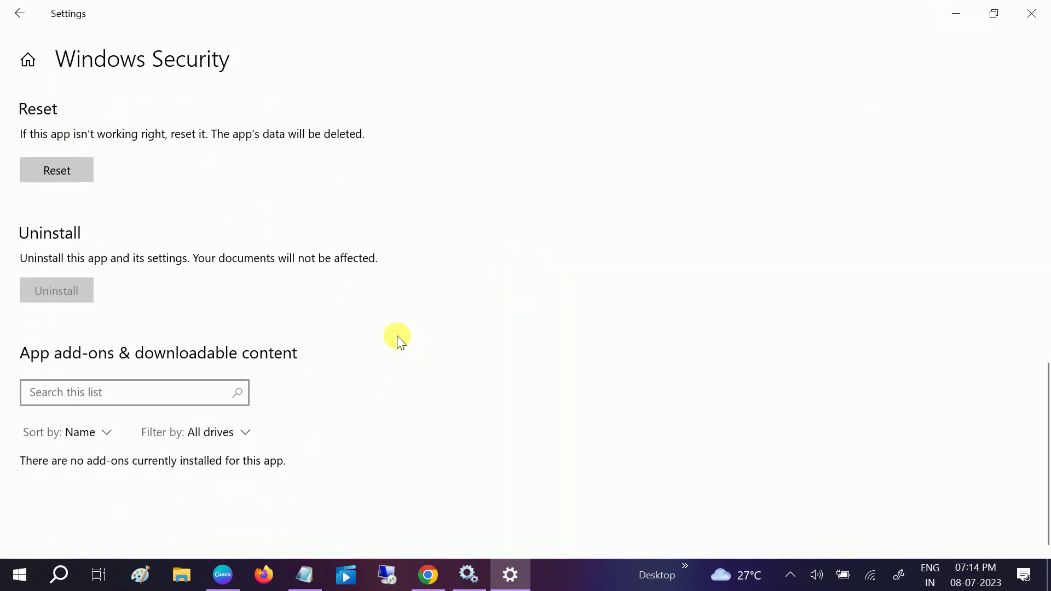
{"action": "scroll", "coordinate": [396, 336], "scroll_direction": "up", "scroll_amount": 6}
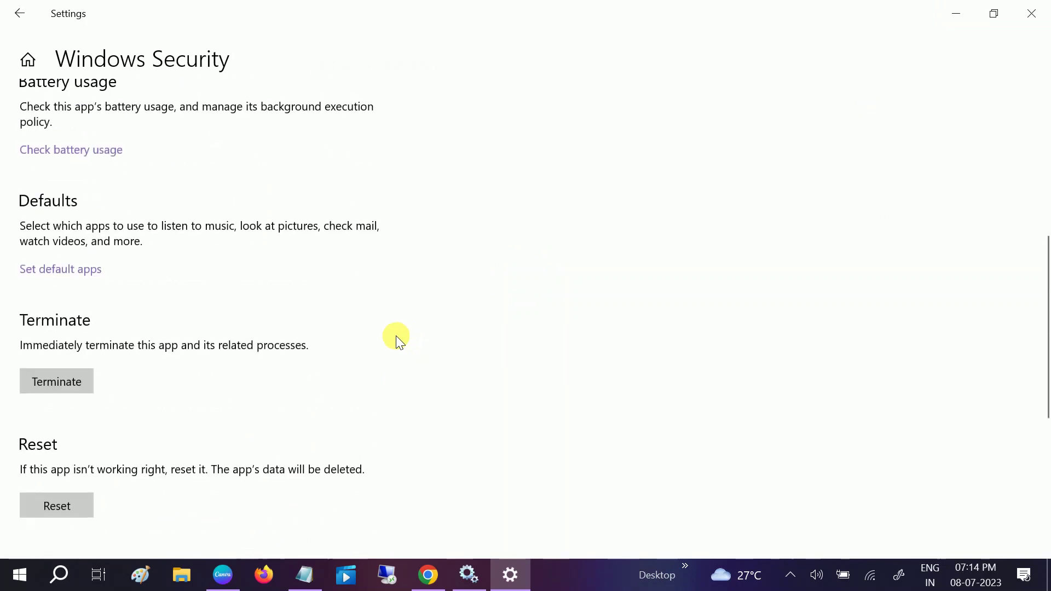
{"action": "left_click", "coordinate": [60, 502]}
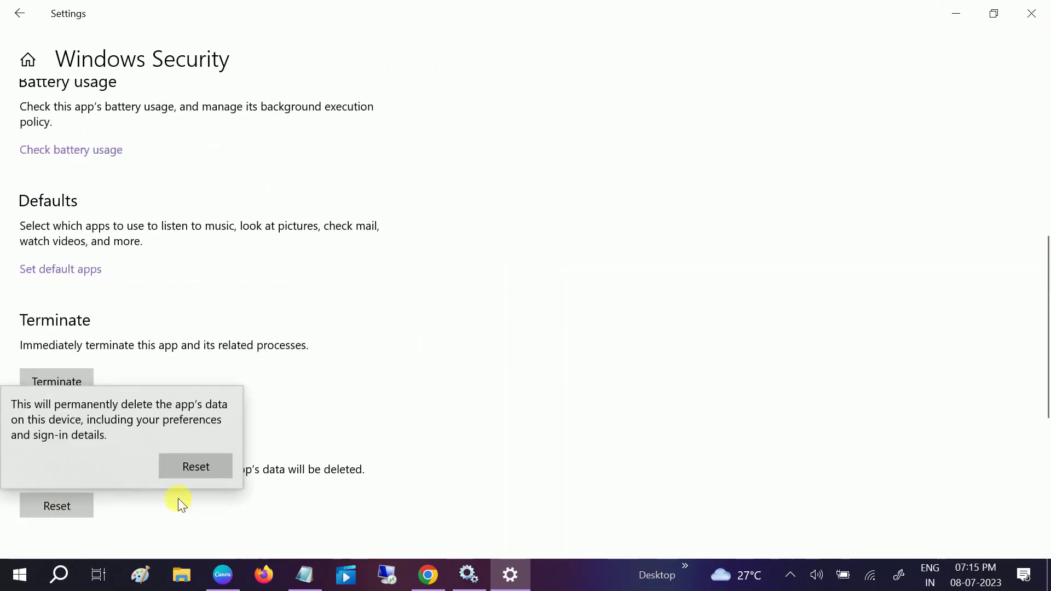
{"action": "left_click", "coordinate": [199, 464]}
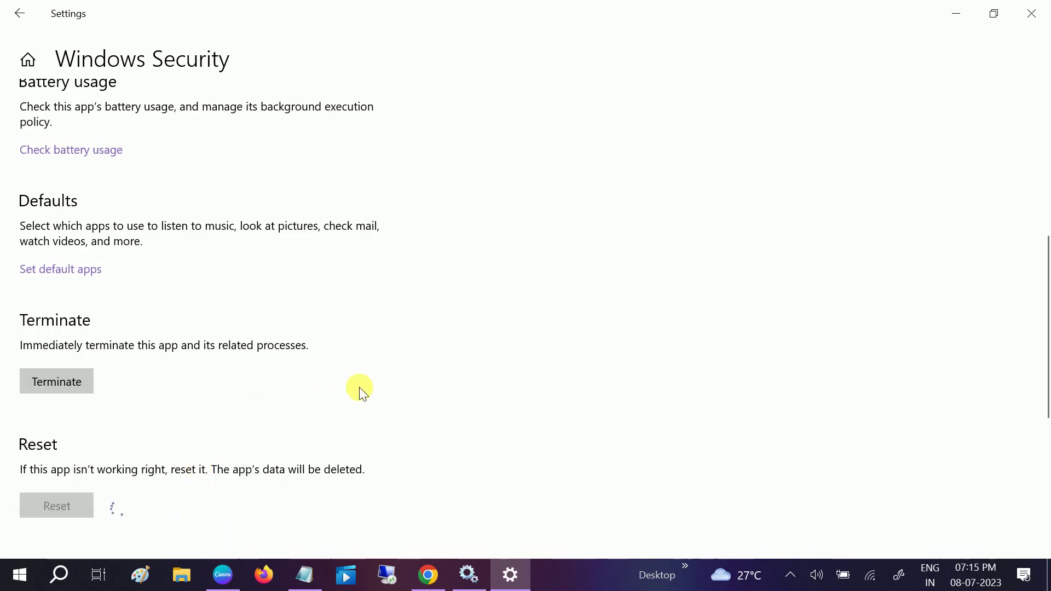
{"action": "scroll", "coordinate": [359, 390], "scroll_direction": "up", "scroll_amount": 2}
{"action": "scroll", "coordinate": [360, 390], "scroll_direction": "up", "scroll_amount": 4}
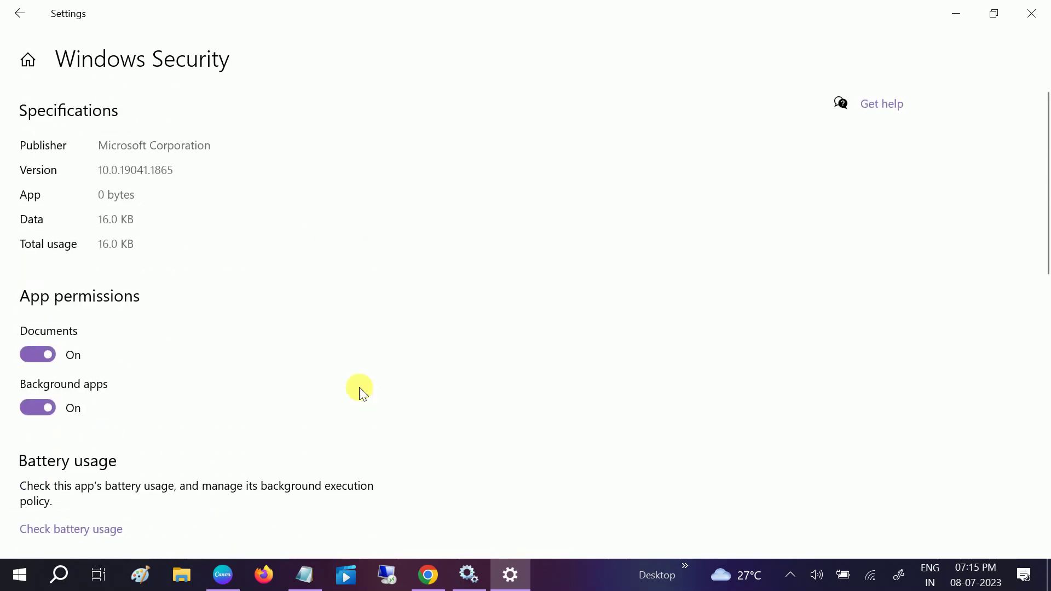
{"action": "scroll", "coordinate": [359, 387], "scroll_direction": "down", "scroll_amount": 3}
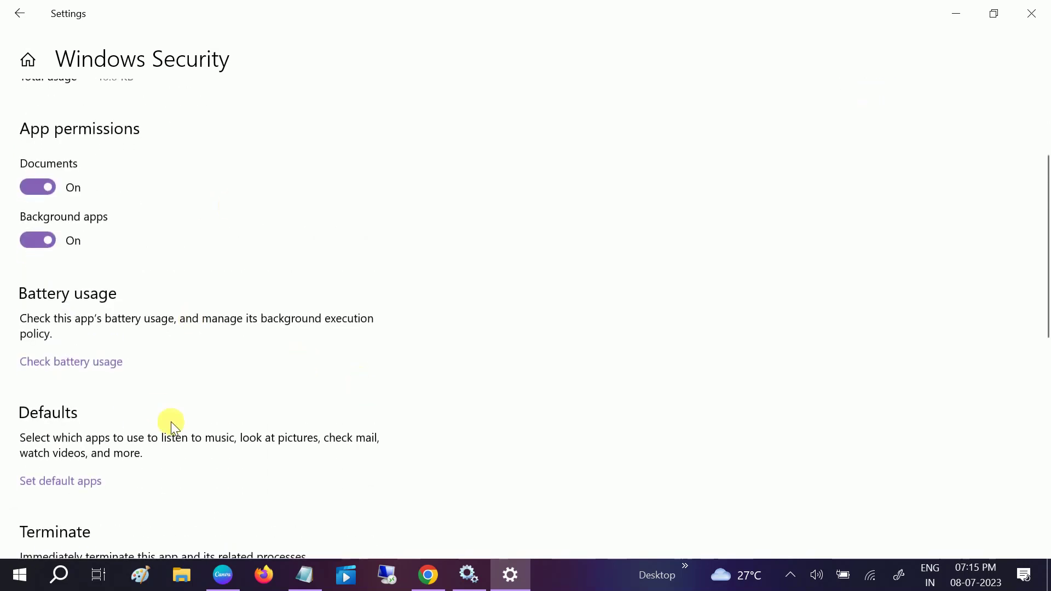
{"action": "scroll", "coordinate": [170, 421], "scroll_direction": "down", "scroll_amount": 5}
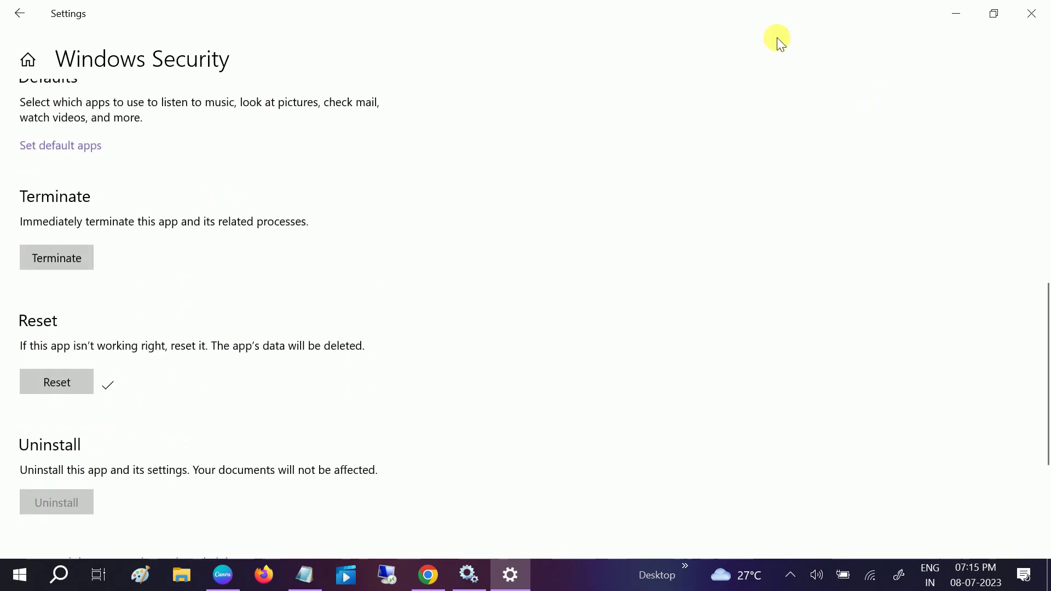
{"action": "left_click", "coordinate": [1030, 13]}
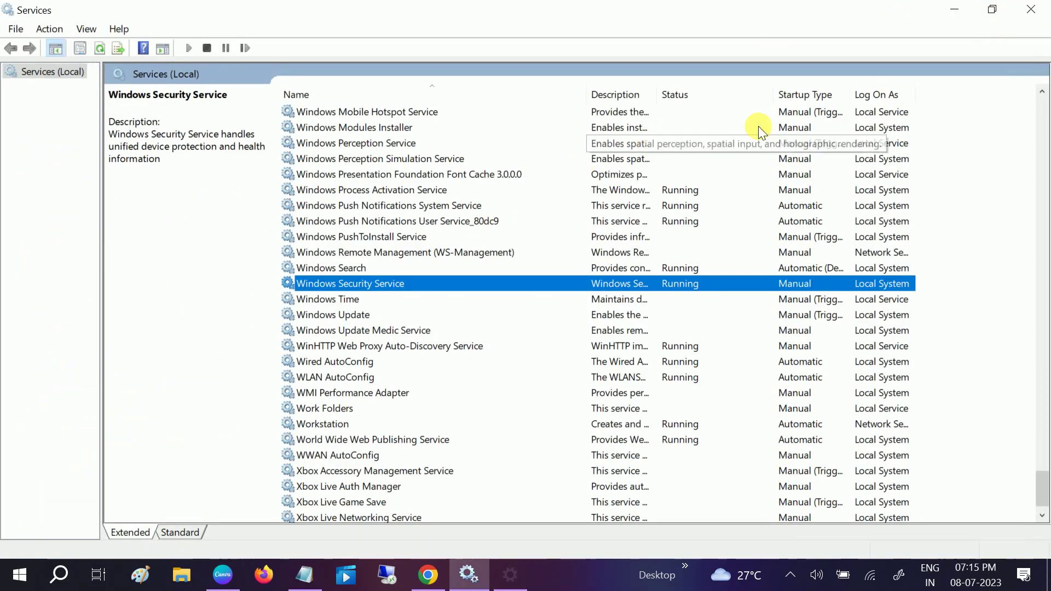
- Minimize Services, maximize Notepad and select the computer\HKEY_LOCAL_MACHINE\...\services\wscsvc path
{"action": "left_click", "coordinate": [953, 10]}
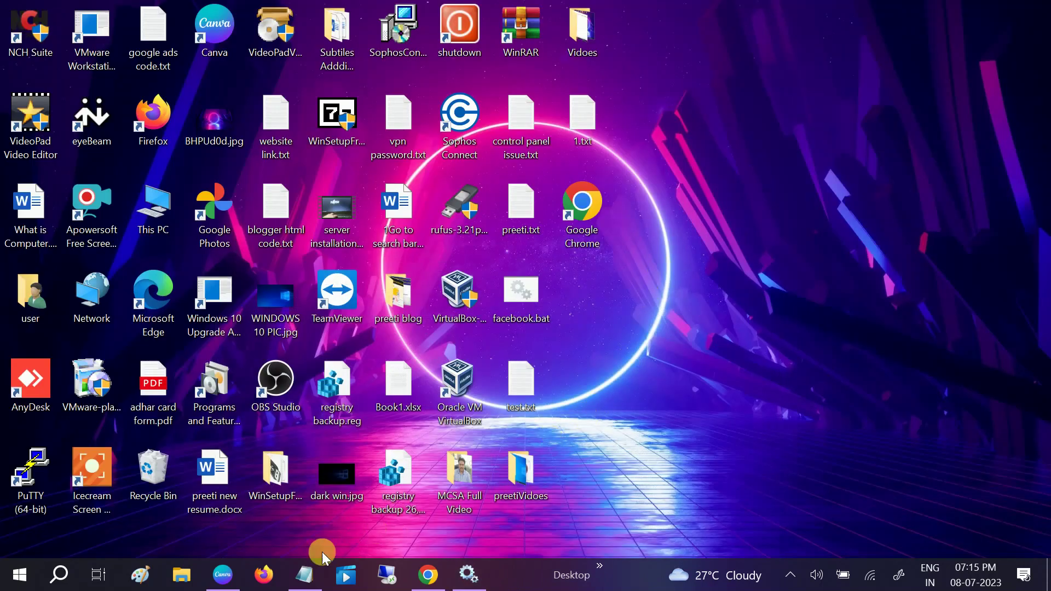
{"action": "left_click", "coordinate": [304, 575]}
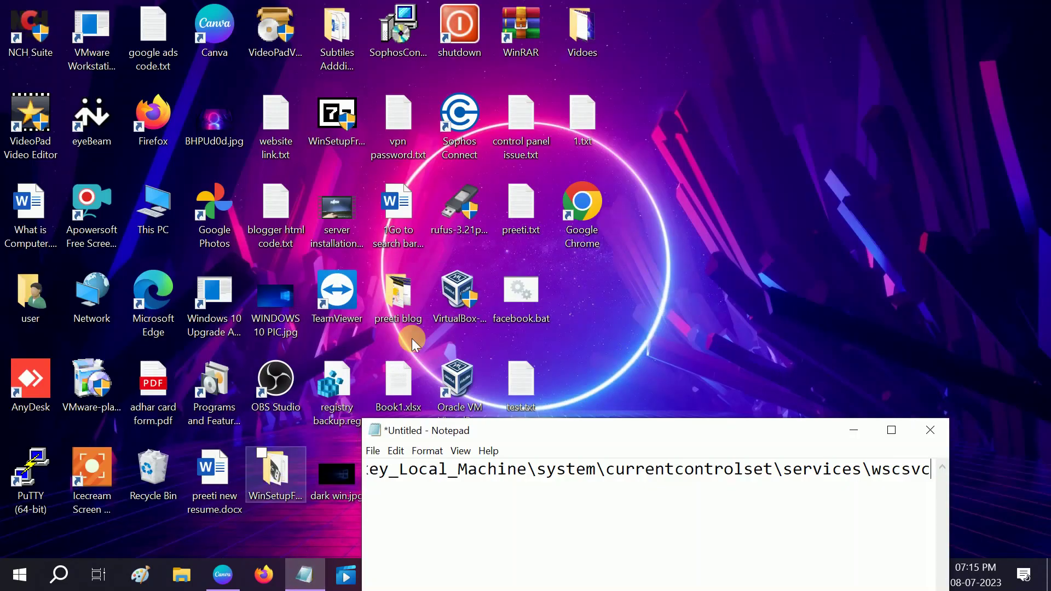
{"action": "left_click", "coordinate": [891, 430]}
{"action": "left_click_drag", "start_coordinate": [678, 46], "coordinate": [8, 48]}
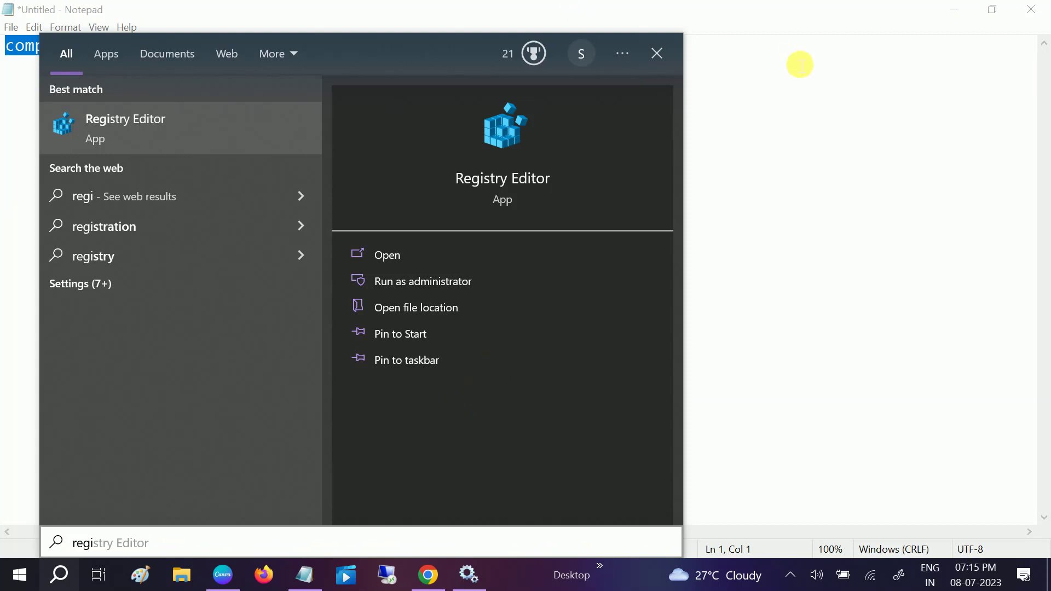
- Run Registry Editor as administrator in a smaller window, starting from the root keys
{"action": "left_click", "coordinate": [777, 21]}
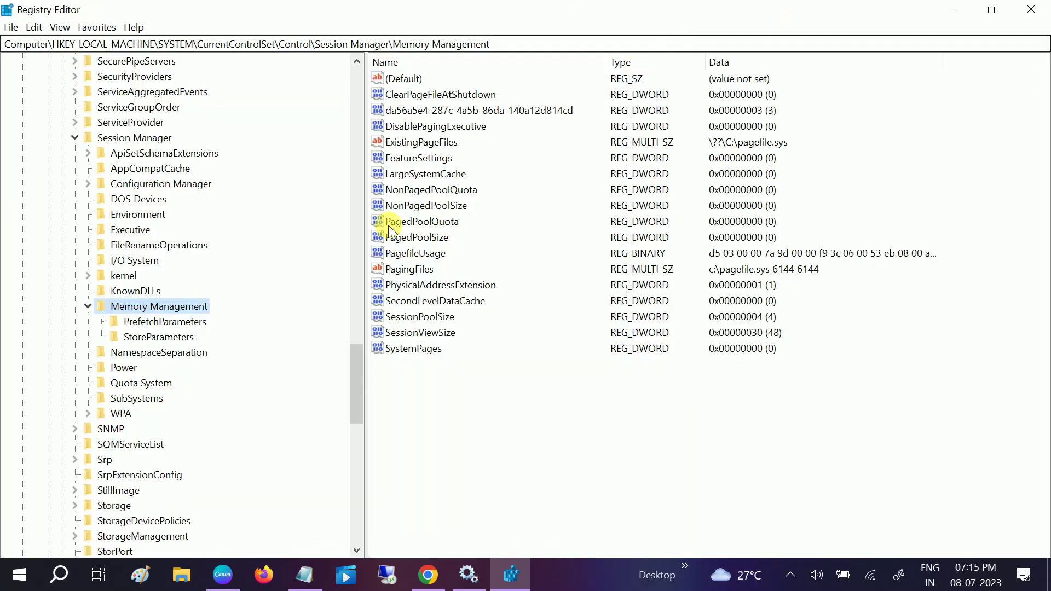
{"action": "left_click_drag", "start_coordinate": [349, 374], "coordinate": [353, 52]}
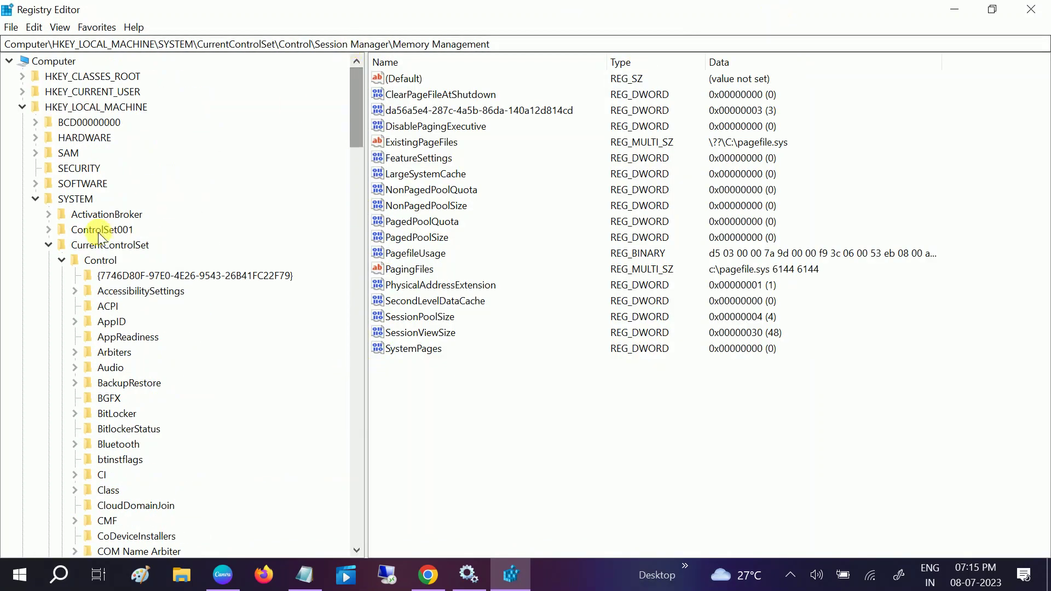
{"action": "left_click", "coordinate": [23, 107]}
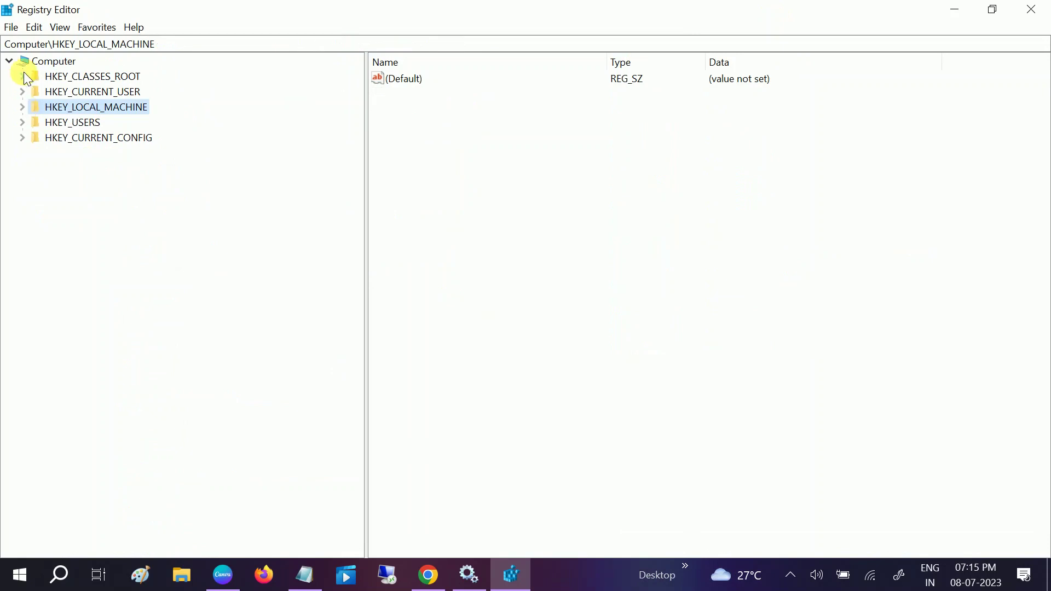
{"action": "double_click", "coordinate": [419, 12]}
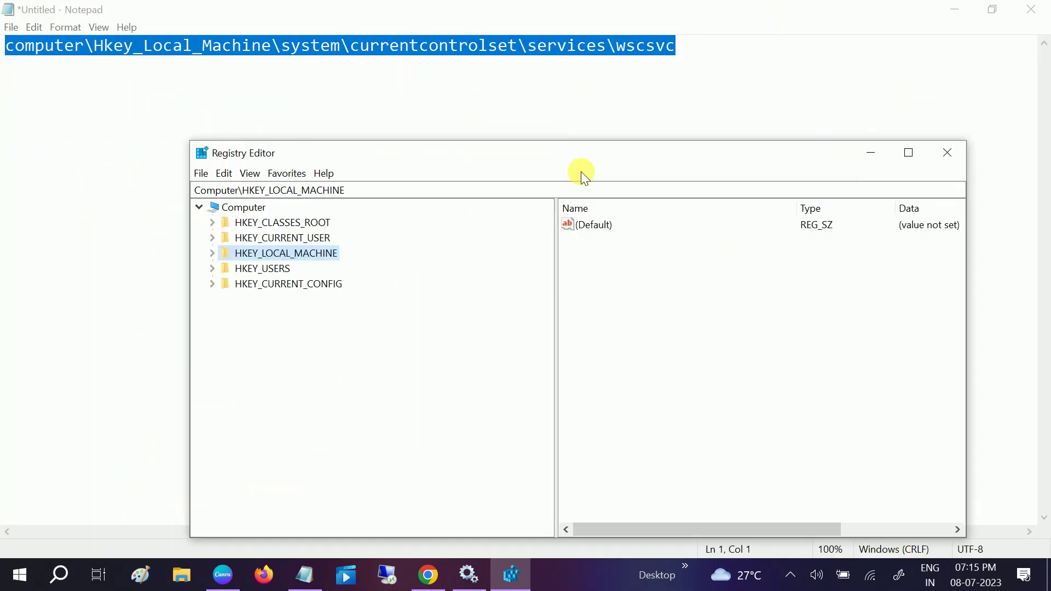
{"action": "double_click", "coordinate": [279, 271]}
- Collapse the Control, CurrentControlSet and SYSTEM branches and maximize Registry Editor
{"action": "left_click", "coordinate": [264, 375]}
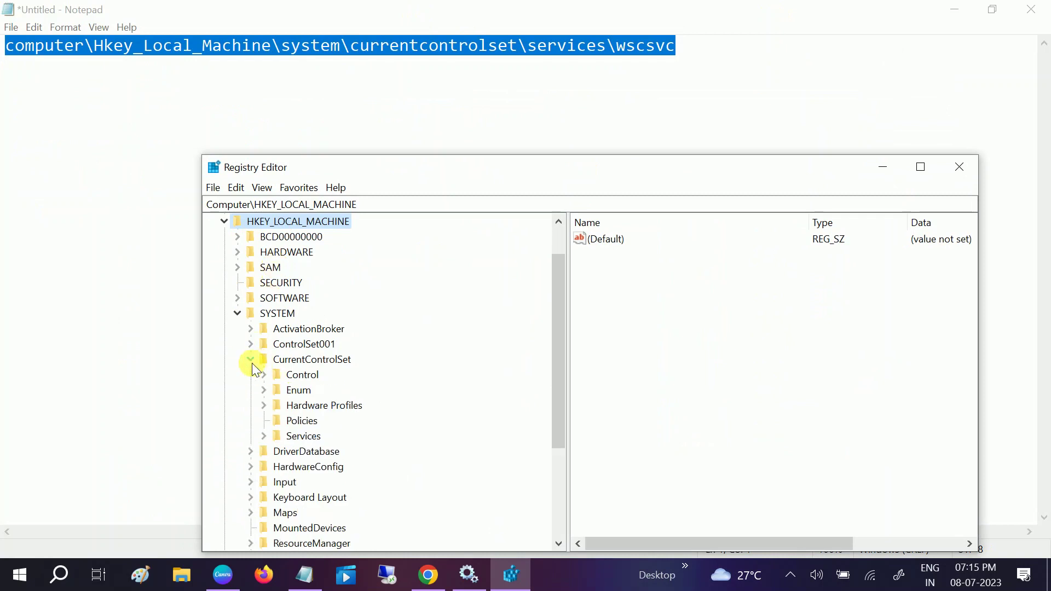
{"action": "left_click", "coordinate": [251, 359]}
{"action": "left_click", "coordinate": [236, 313]}
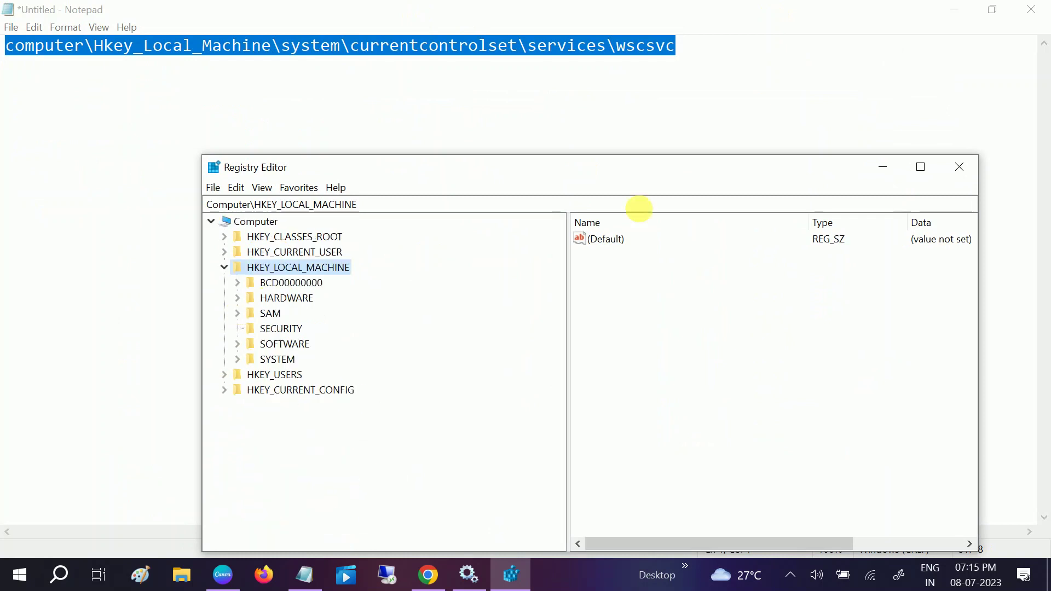
{"action": "left_click", "coordinate": [920, 167]}
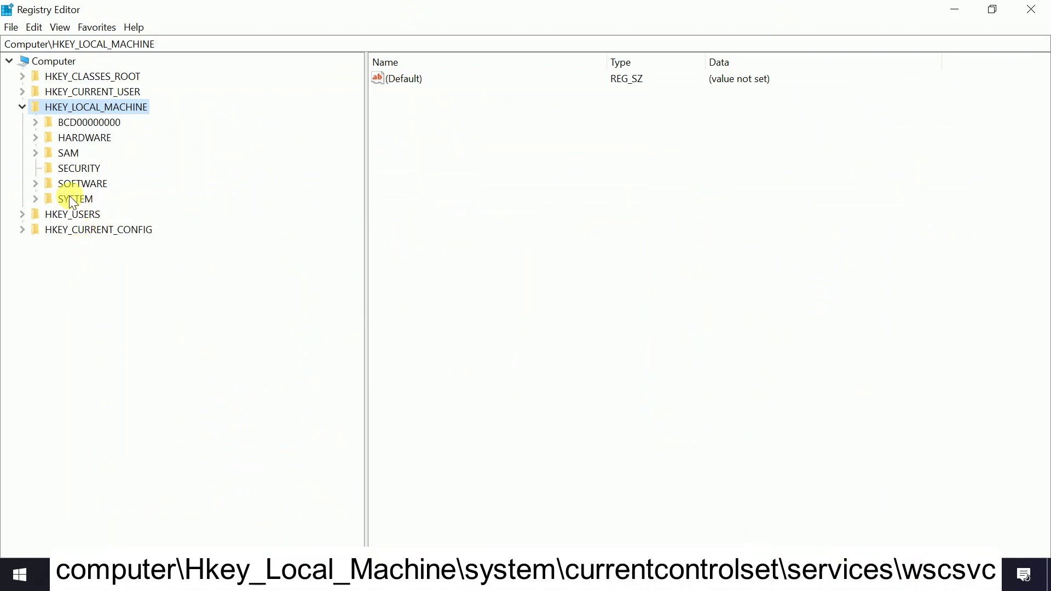
- Expand SYSTEM > CurrentControlSet > Services and scroll down to the wscsvc key
{"action": "double_click", "coordinate": [74, 200]}
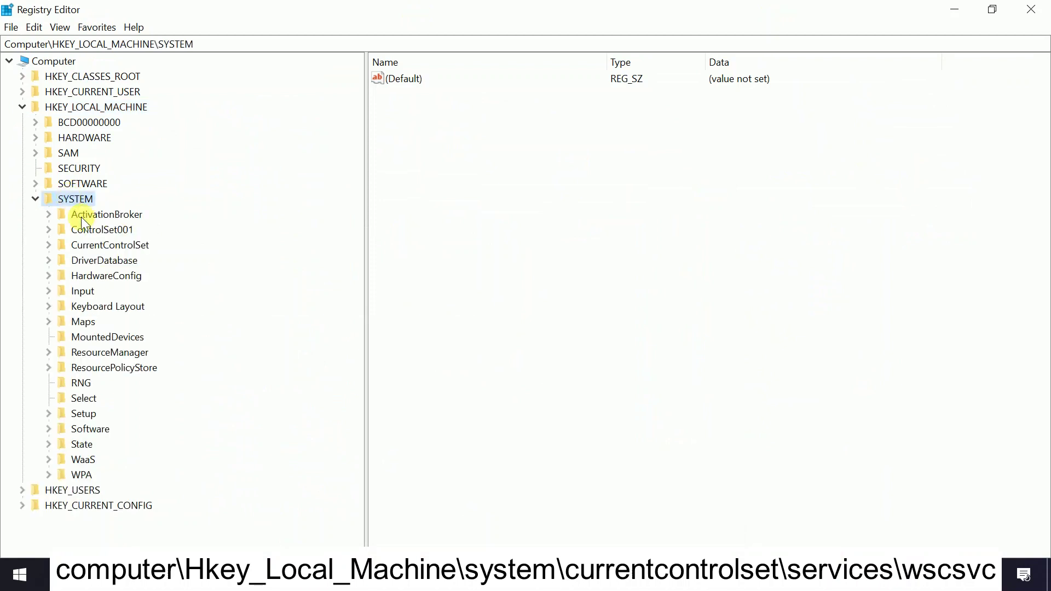
{"action": "double_click", "coordinate": [112, 249]}
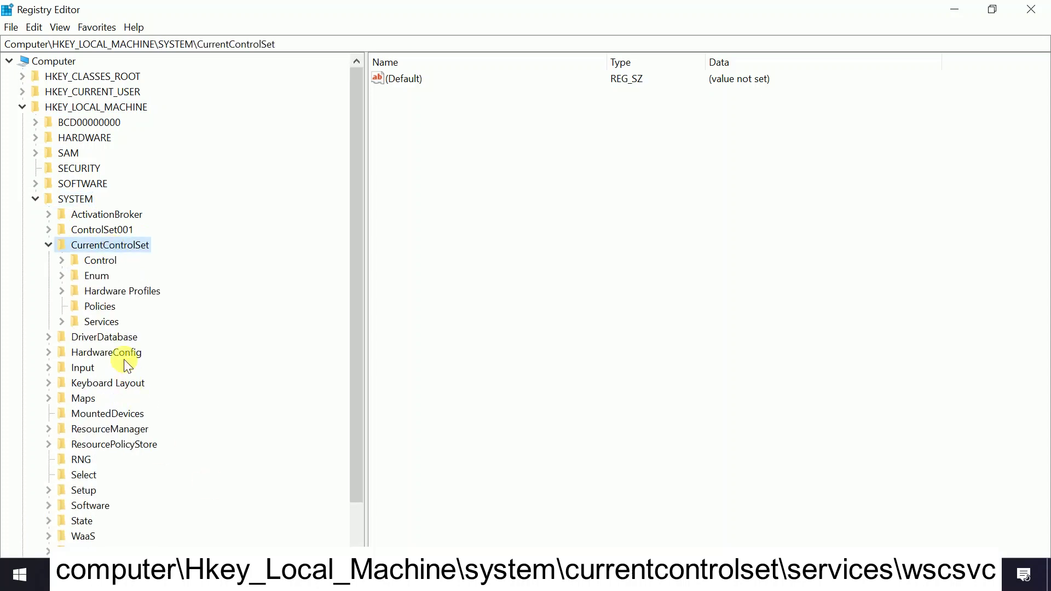
{"action": "double_click", "coordinate": [98, 322]}
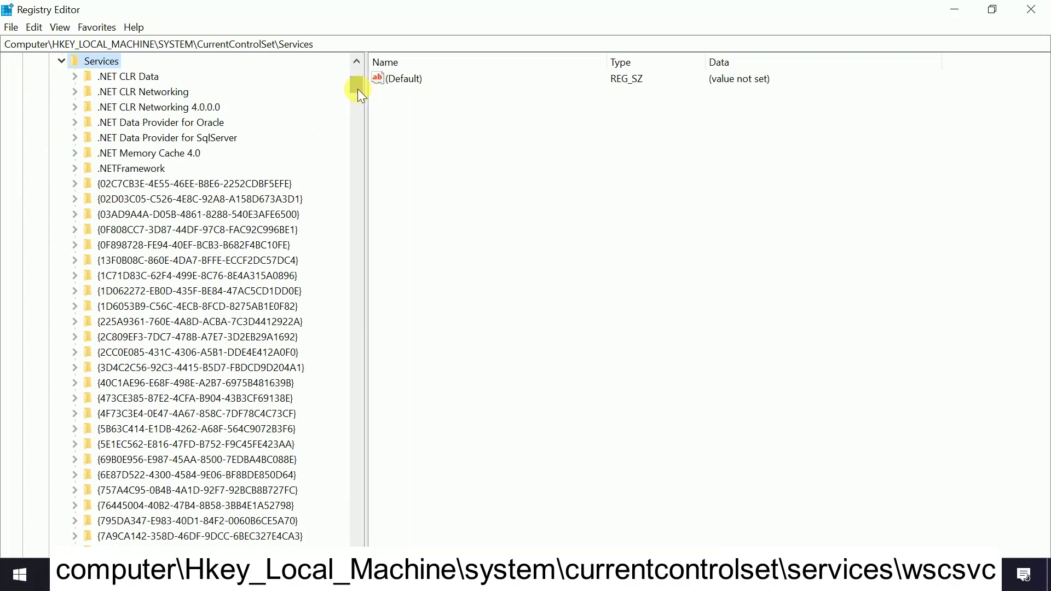
{"action": "left_click_drag", "start_coordinate": [357, 88], "coordinate": [354, 491]}
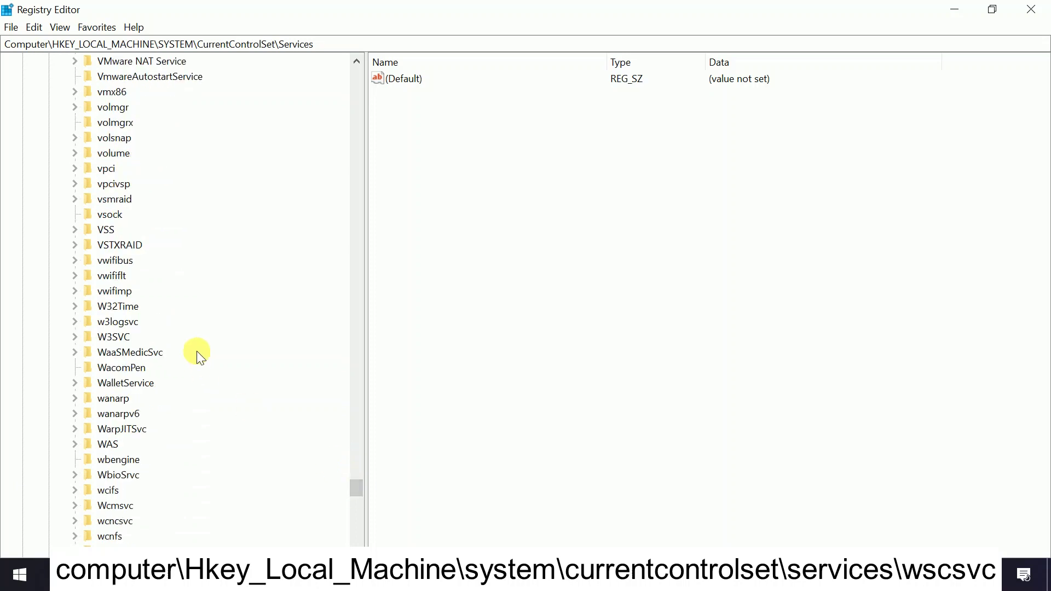
{"action": "scroll", "coordinate": [200, 357], "scroll_direction": "down", "scroll_amount": 5}
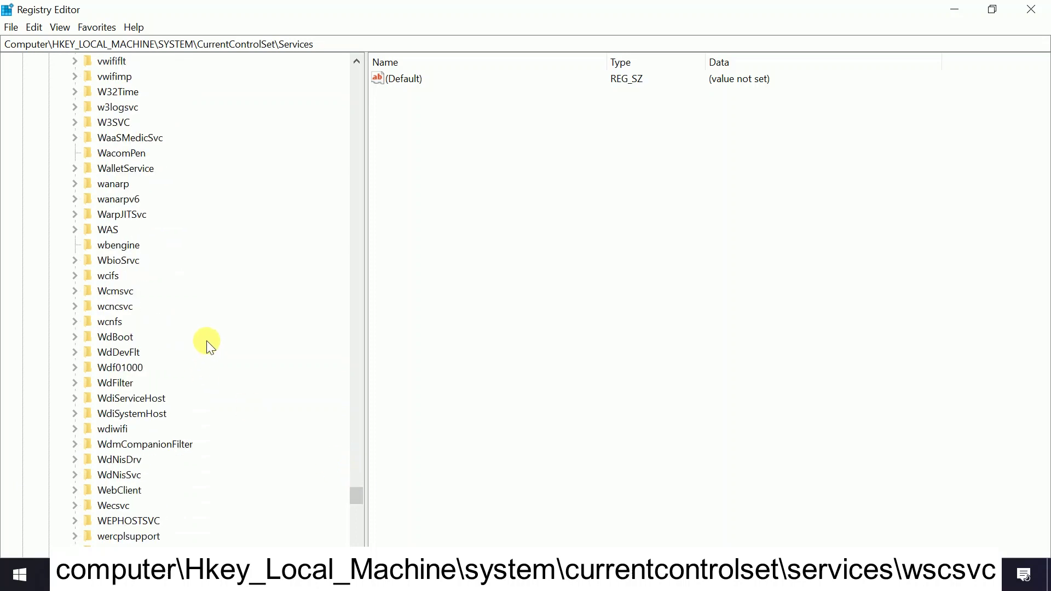
{"action": "scroll", "coordinate": [209, 330], "scroll_direction": "down", "scroll_amount": 2}
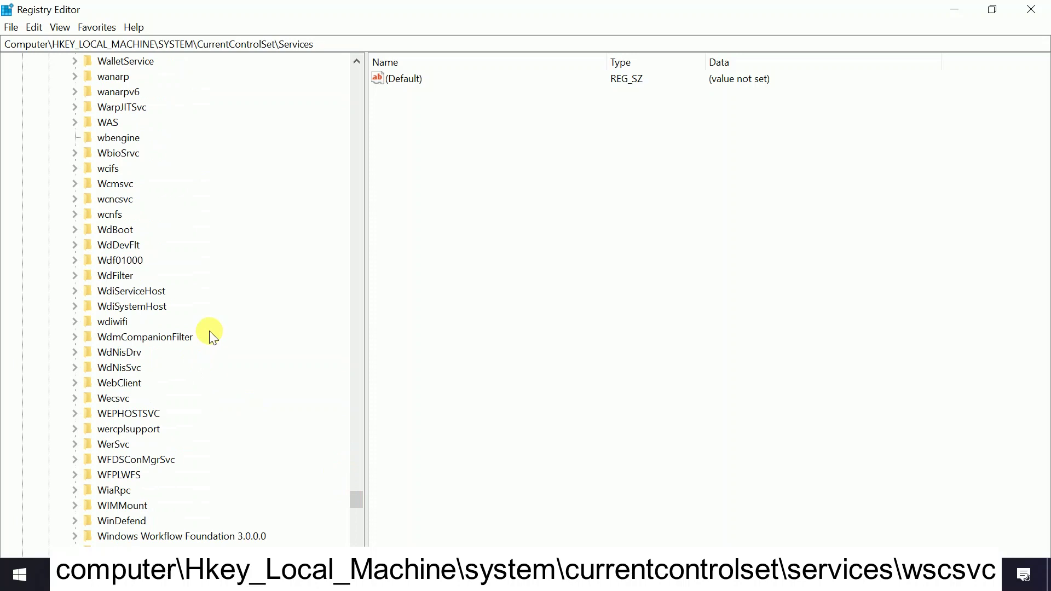
{"action": "scroll", "coordinate": [209, 331], "scroll_direction": "down", "scroll_amount": 12}
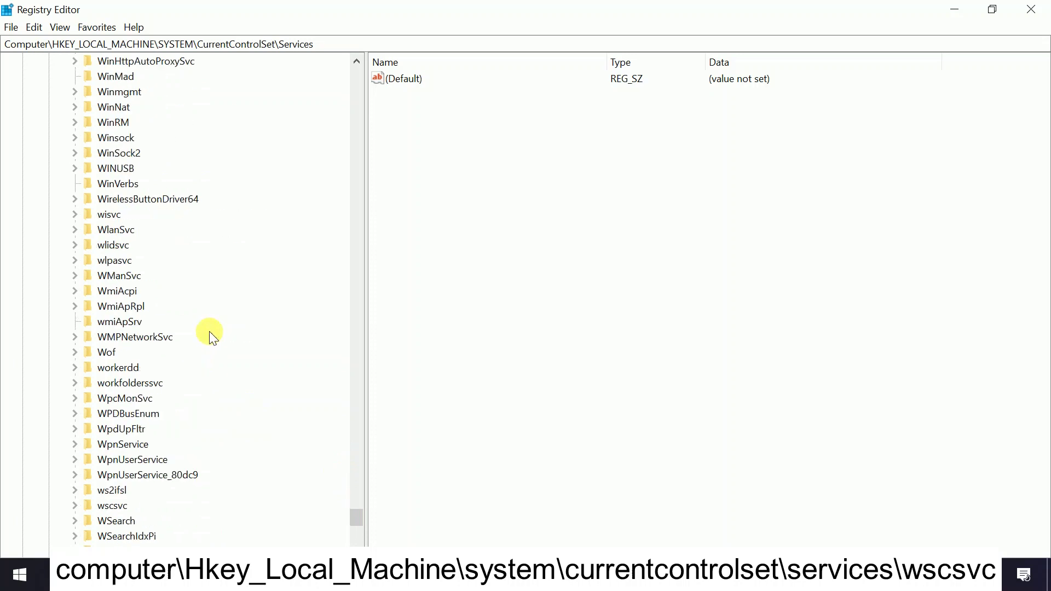
{"action": "scroll", "coordinate": [209, 331], "scroll_direction": "down", "scroll_amount": 5}
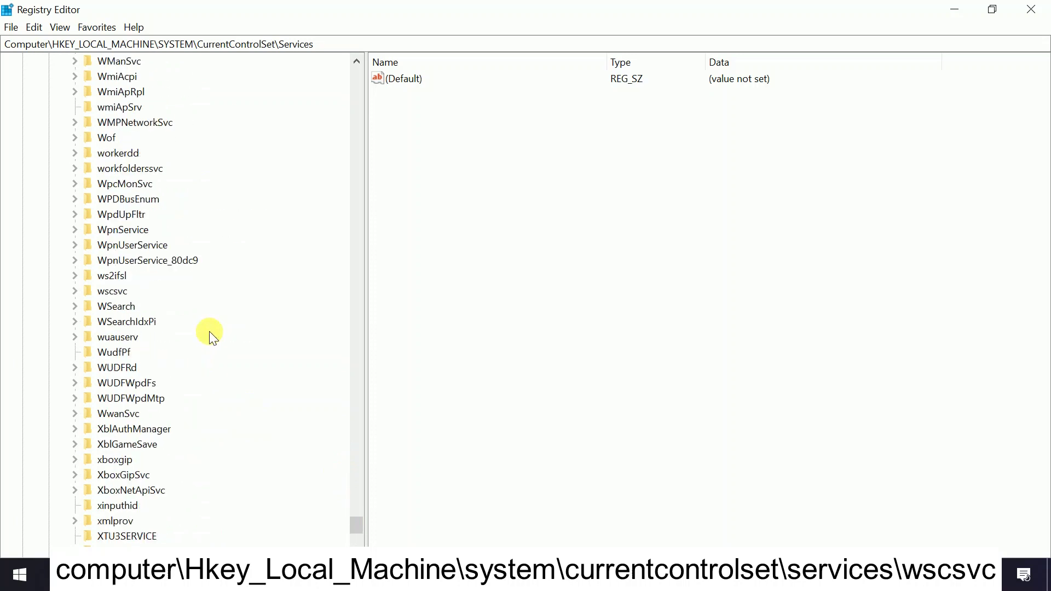
{"action": "scroll", "coordinate": [209, 330], "scroll_direction": "down", "scroll_amount": 6}
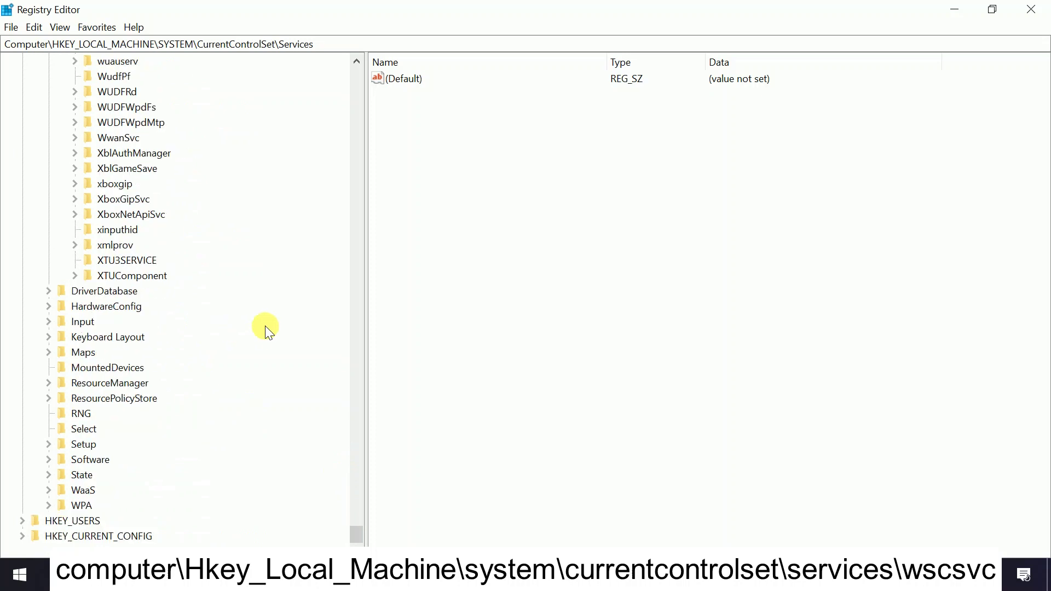
{"action": "scroll", "coordinate": [268, 319], "scroll_direction": "up", "scroll_amount": 12}
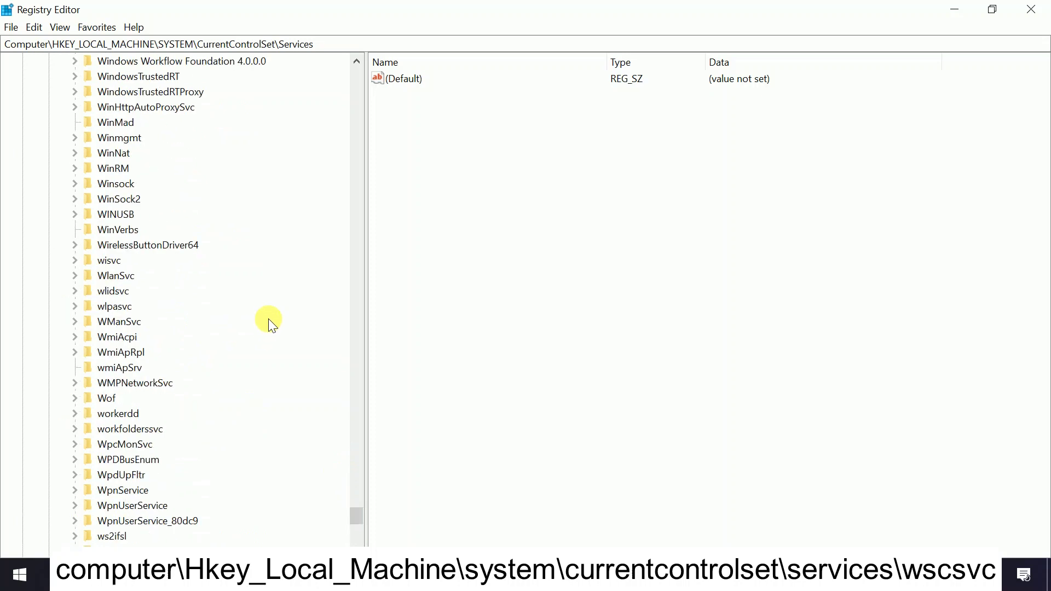
{"action": "scroll", "coordinate": [146, 320], "scroll_direction": "down", "scroll_amount": 2}
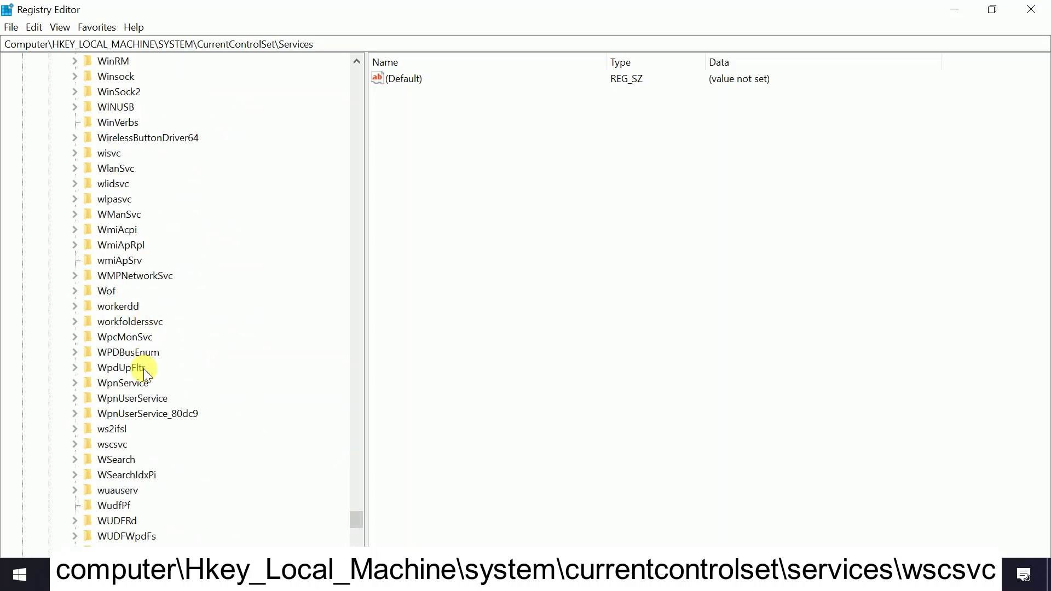
{"action": "scroll", "coordinate": [144, 368], "scroll_direction": "down", "scroll_amount": 2}
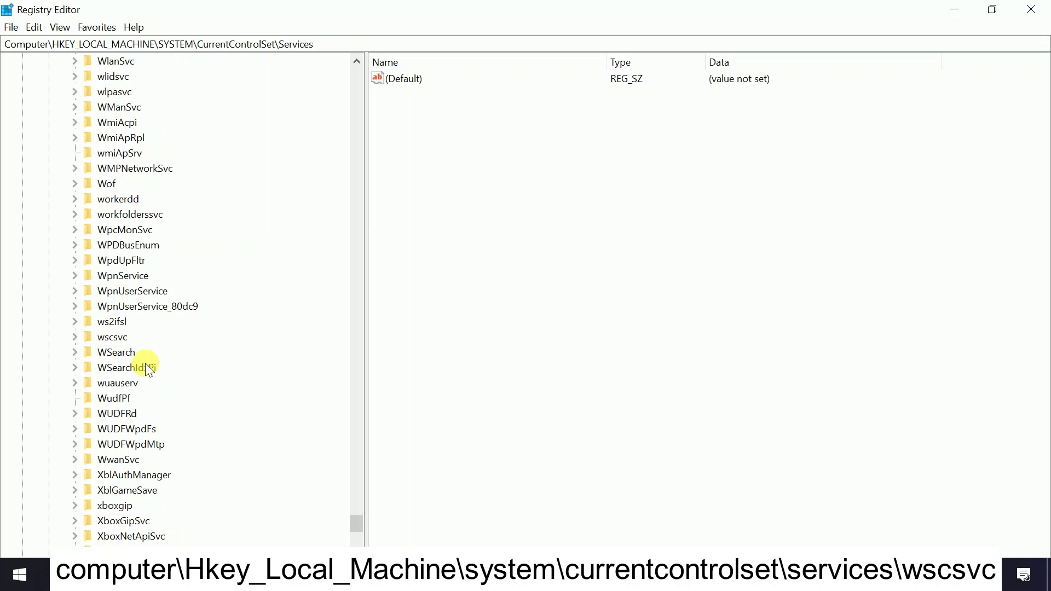
- Change the wscsvc Start DWORD value data to 2
{"action": "double_click", "coordinate": [111, 337]}
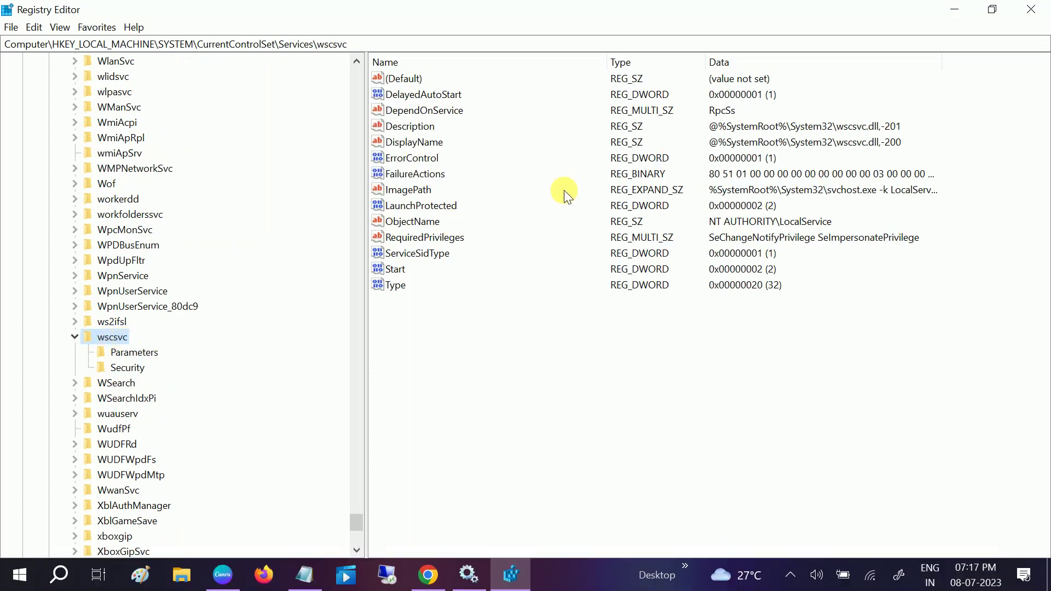
{"action": "left_click", "coordinate": [602, 208]}
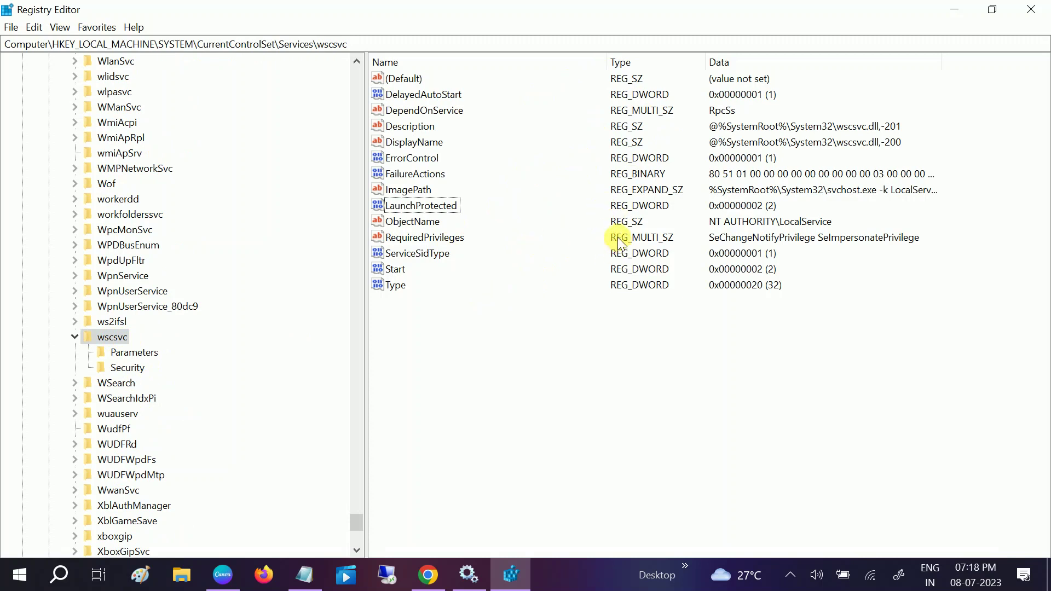
{"action": "double_click", "coordinate": [395, 271]}
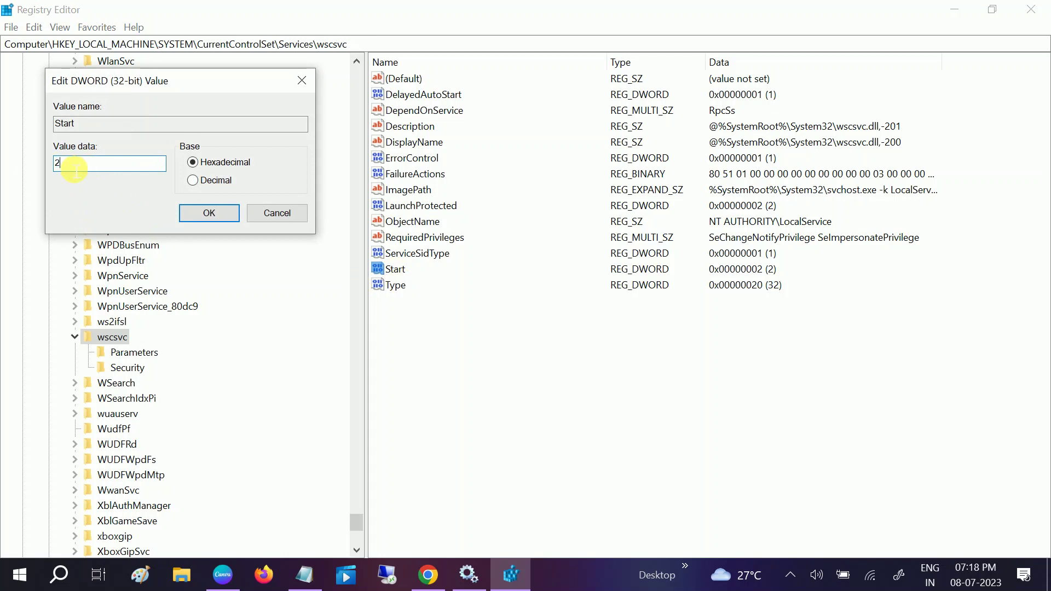
{"action": "type", "text": "2"}
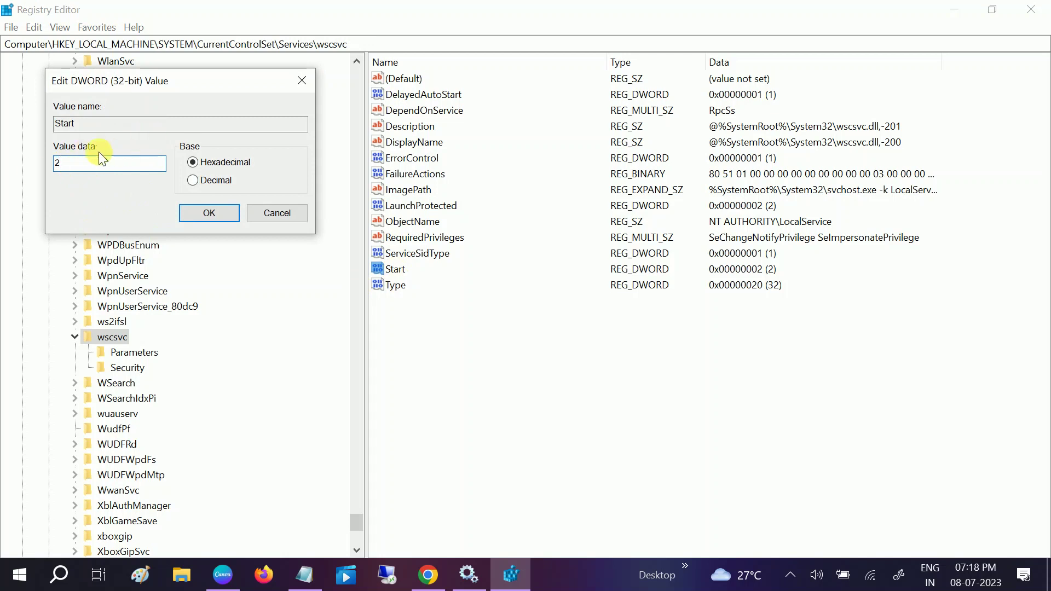
{"action": "left_click", "coordinate": [210, 213]}
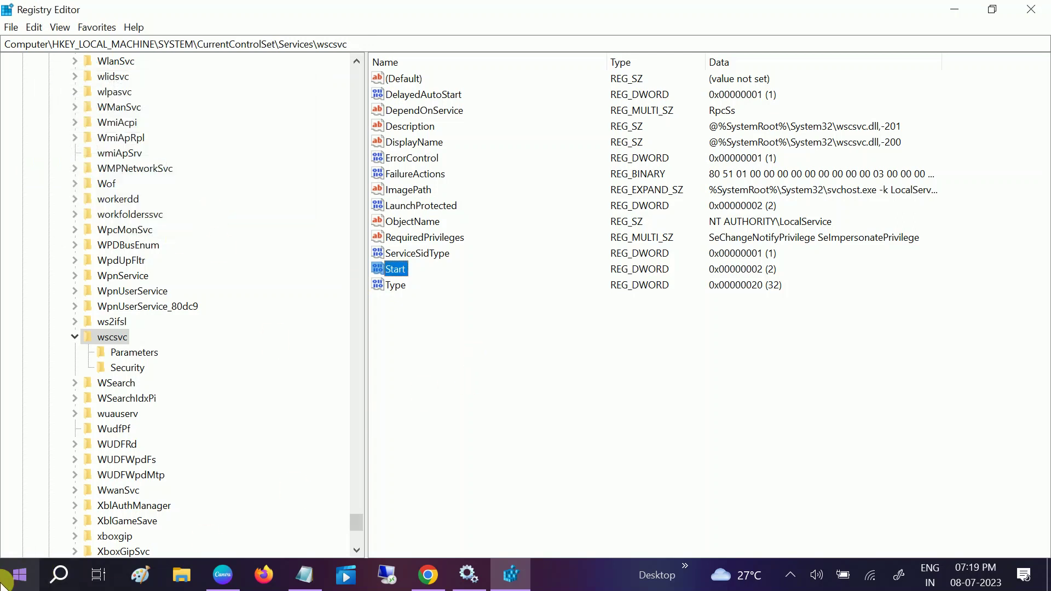
{"action": "left_click", "coordinate": [19, 580]}
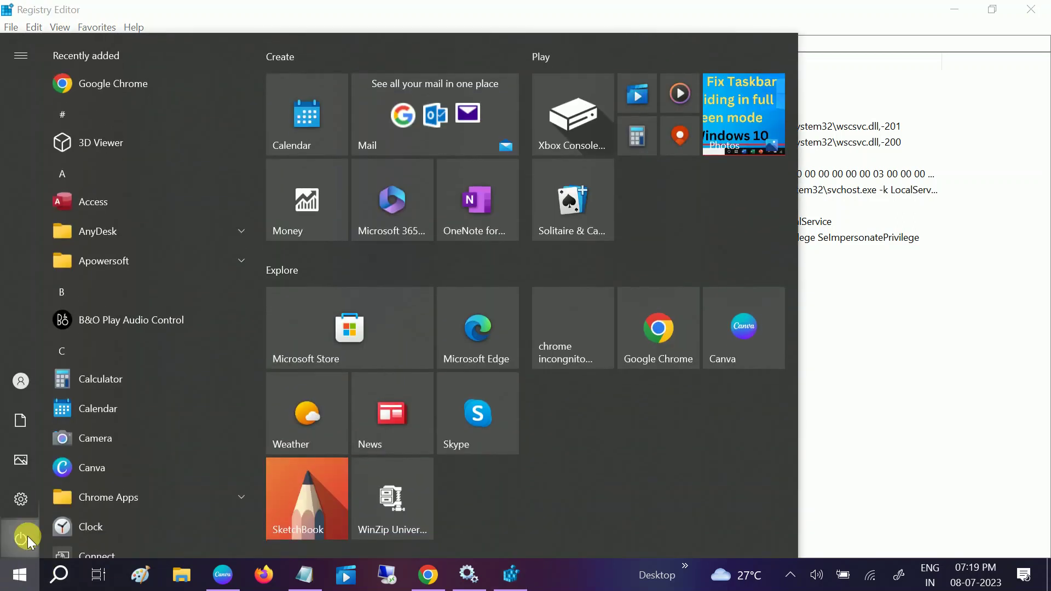
- Search 'cmd' and run Command Prompt as administrator
{"action": "mouse_move", "coordinate": [23, 539]}
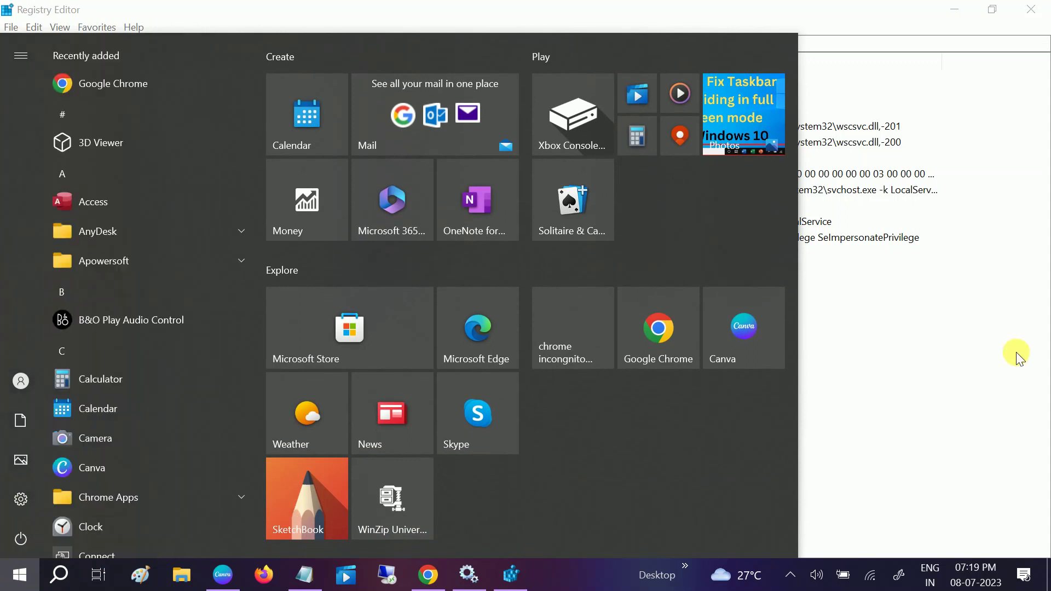
{"action": "left_click", "coordinate": [920, 361]}
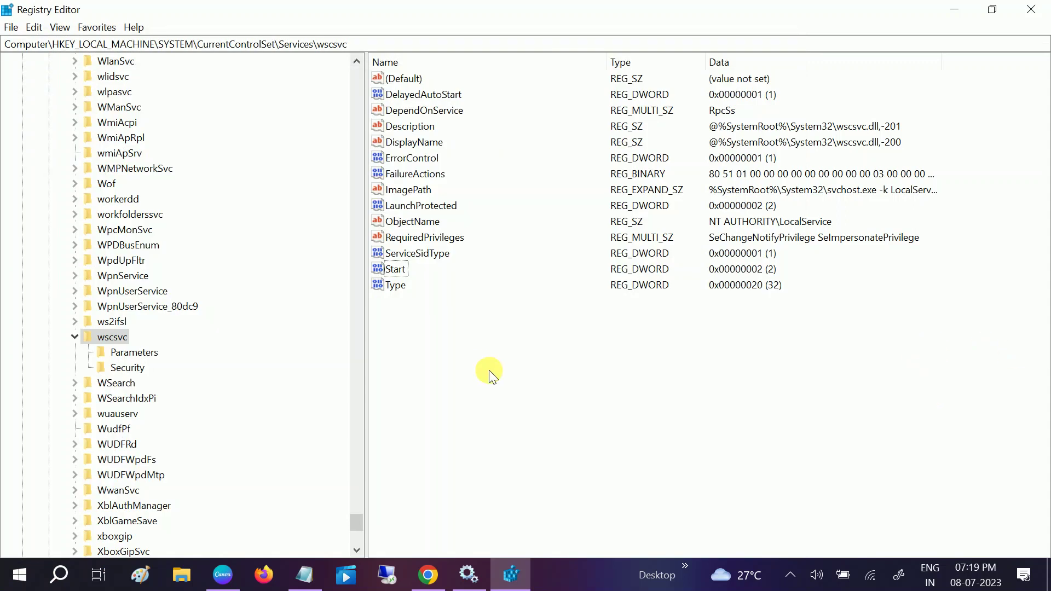
{"action": "left_click", "coordinate": [68, 580]}
{"action": "type", "text": "cmd"}
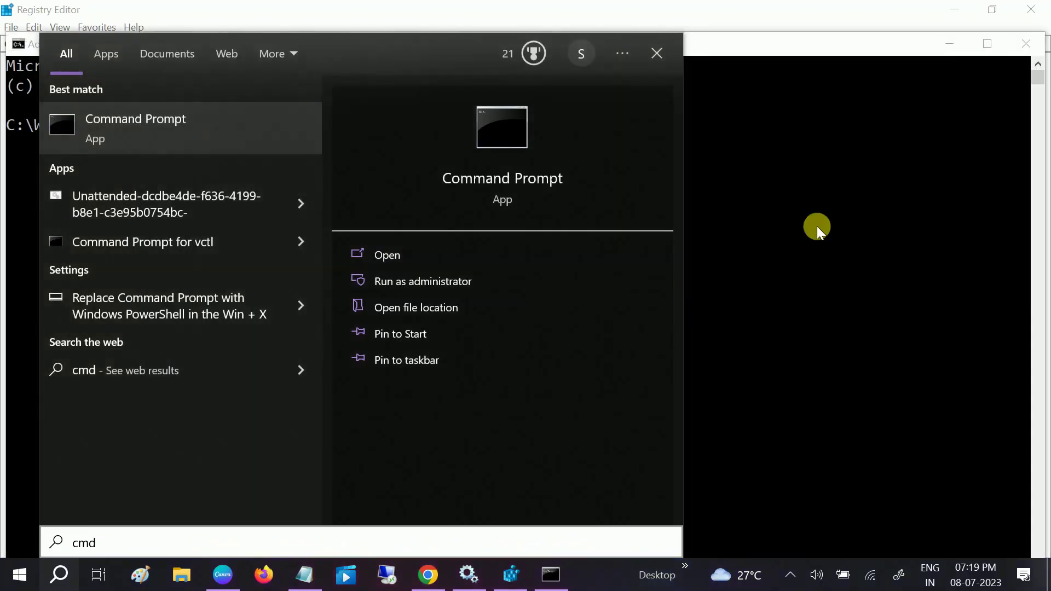
{"action": "left_click", "coordinate": [819, 224]}
- Run sfc /scannow, then close the Command Prompt window
{"action": "type", "text": "sf"}
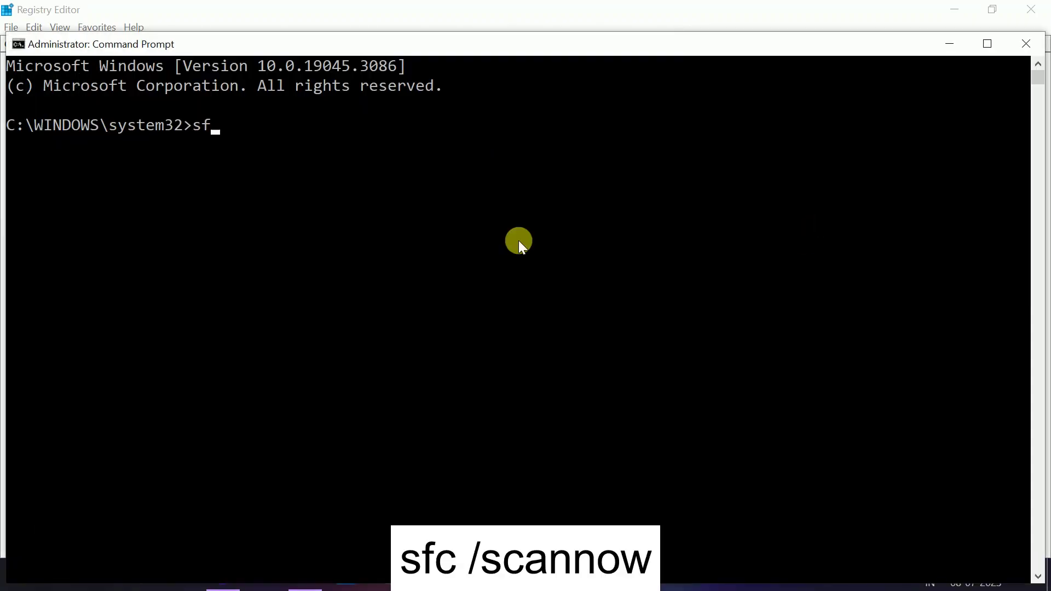
{"action": "type", "text": "c /scannow"}
{"action": "key", "text": "Return"}
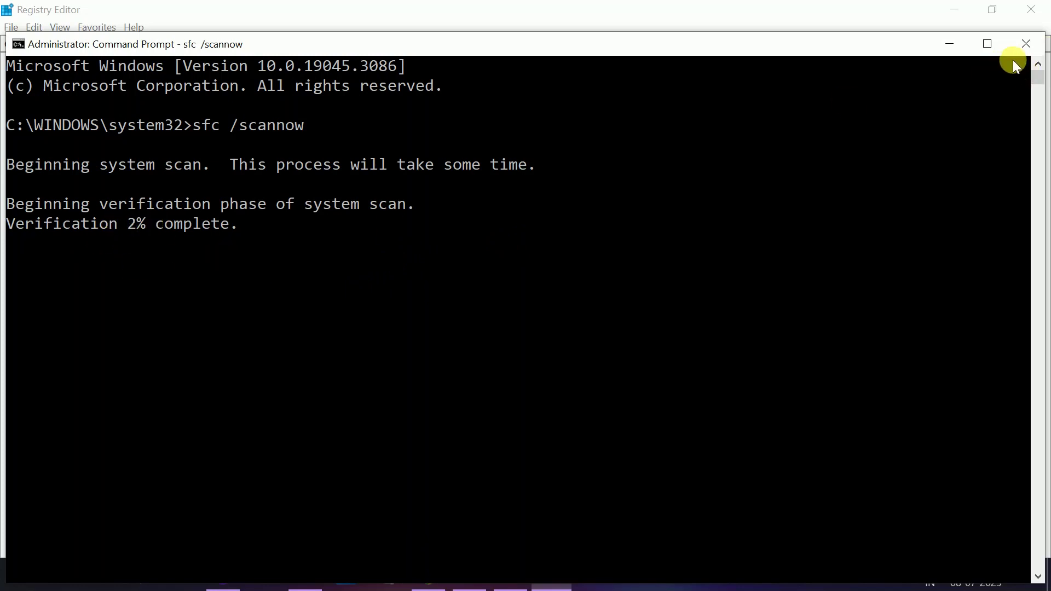
{"action": "left_click", "coordinate": [1027, 50]}
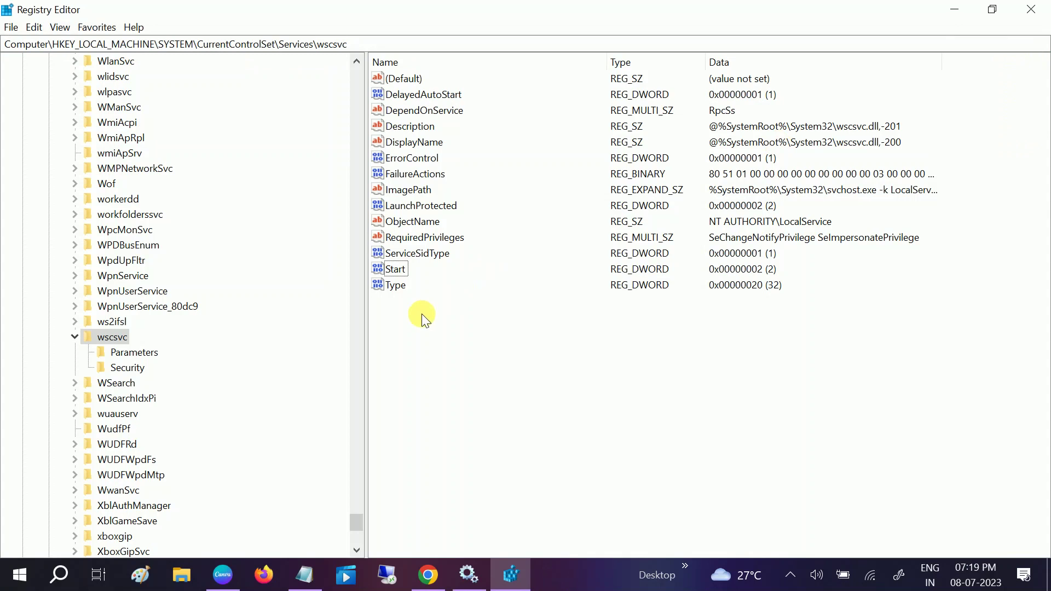
- Minimize the Registry Editor window so the Windows desktop and its icons show
{"action": "left_click", "coordinate": [962, 9]}
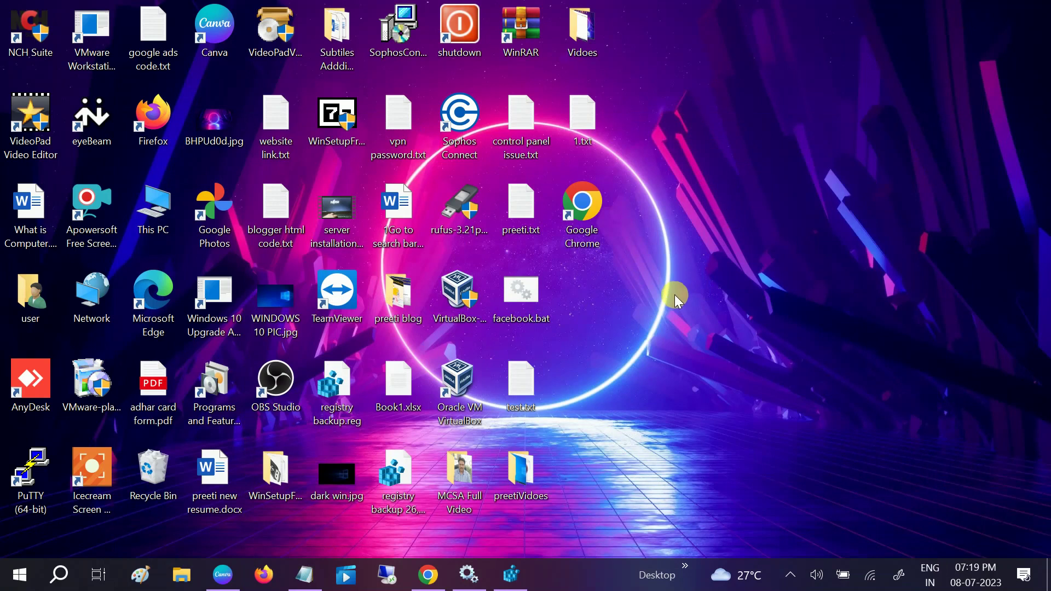